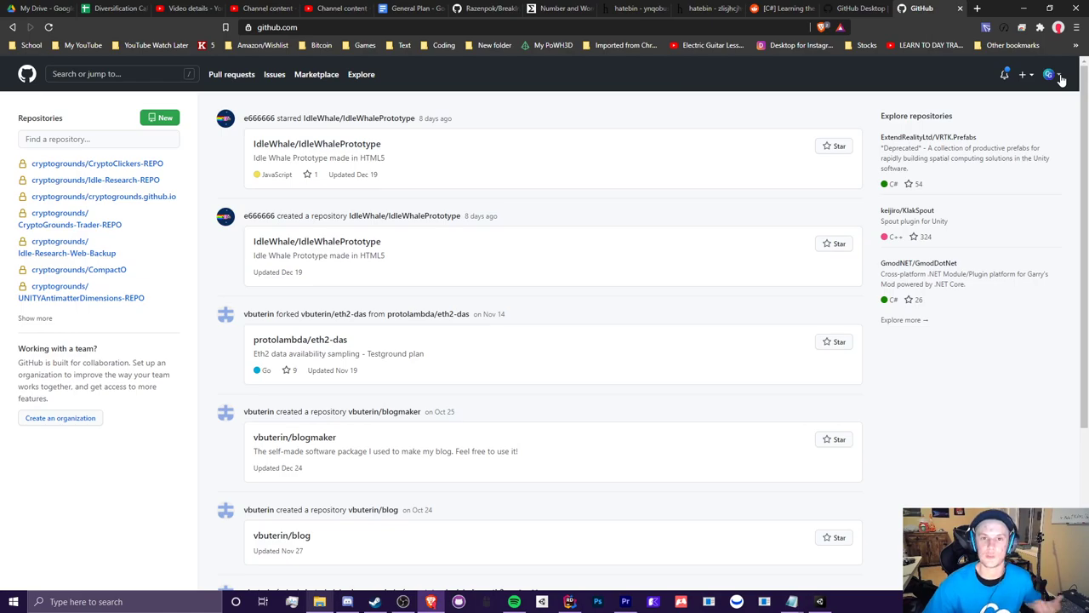
Step: Close the GitHub feed page and download the GitHub Desktop installer for 64-bit Windows
click(960, 7)
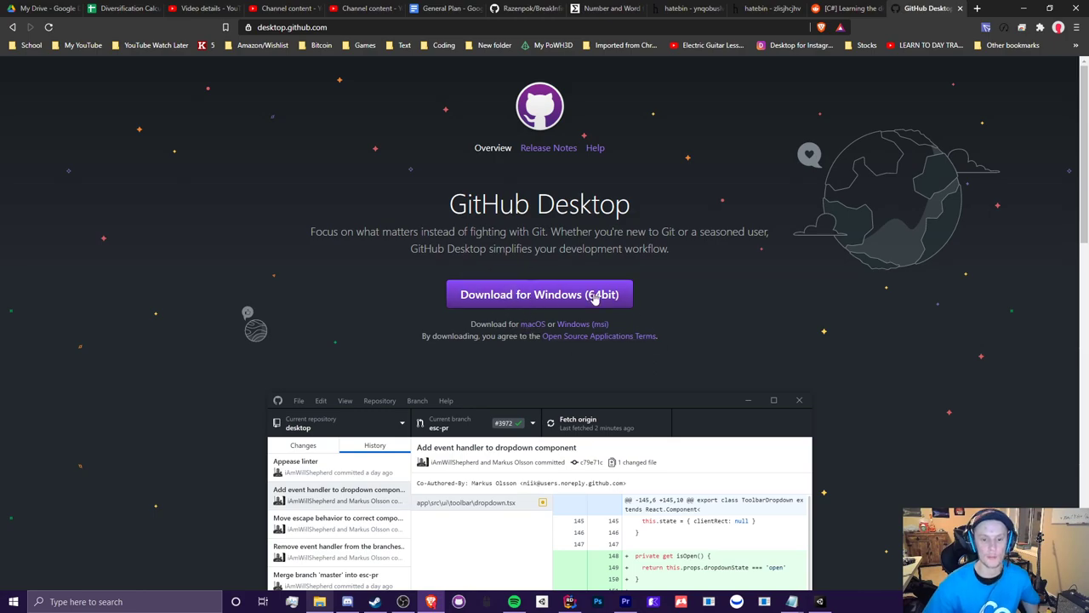
click(557, 294)
key(Return)
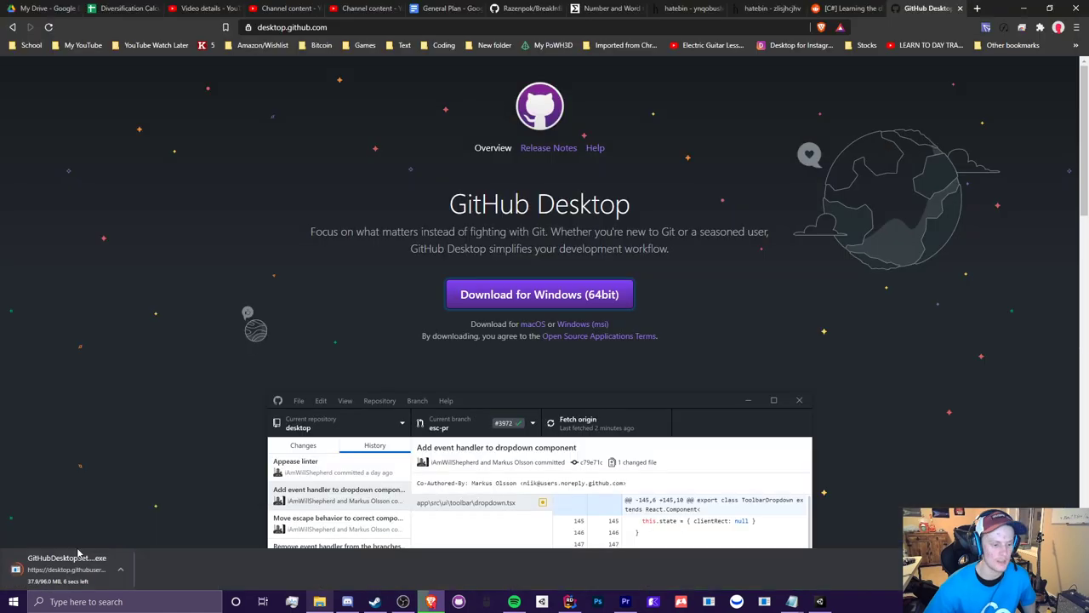
click(64, 562)
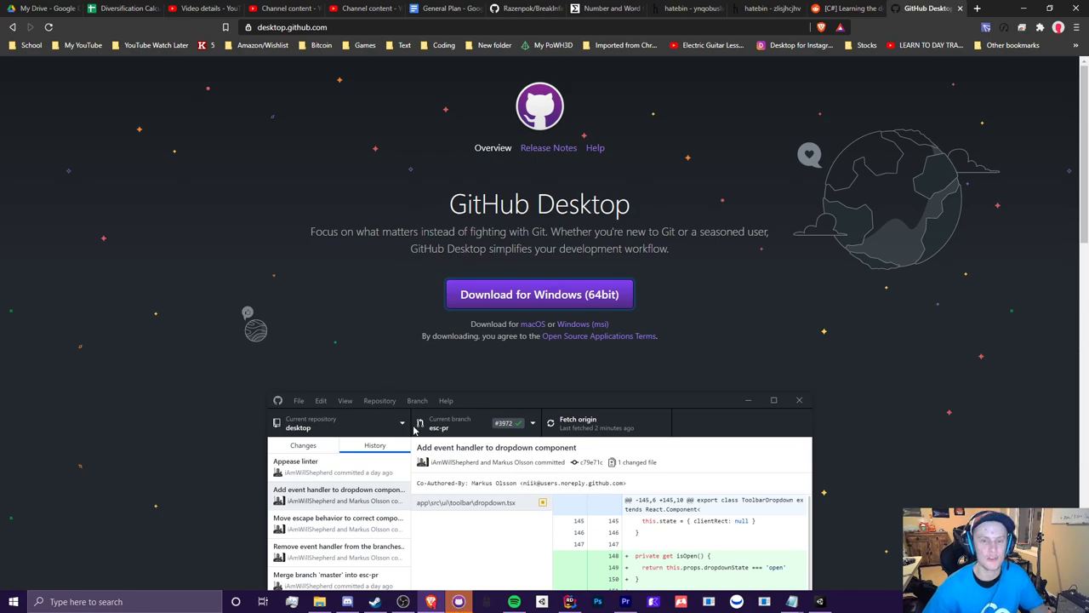
Step: Switch to GitHub Desktop and open the form for creating a new repository
click(459, 602)
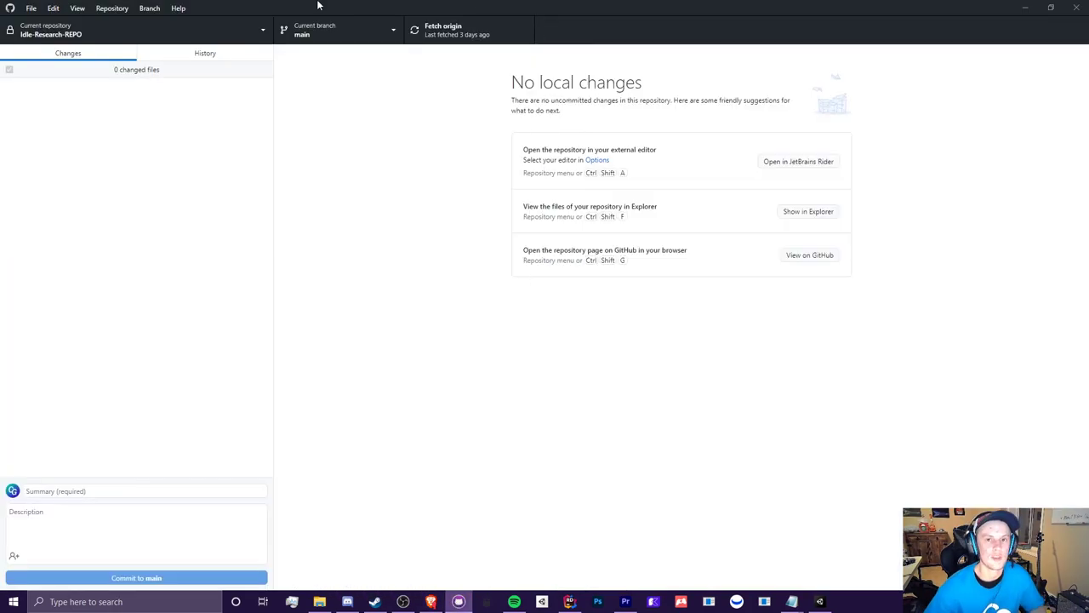
click(49, 32)
click(294, 107)
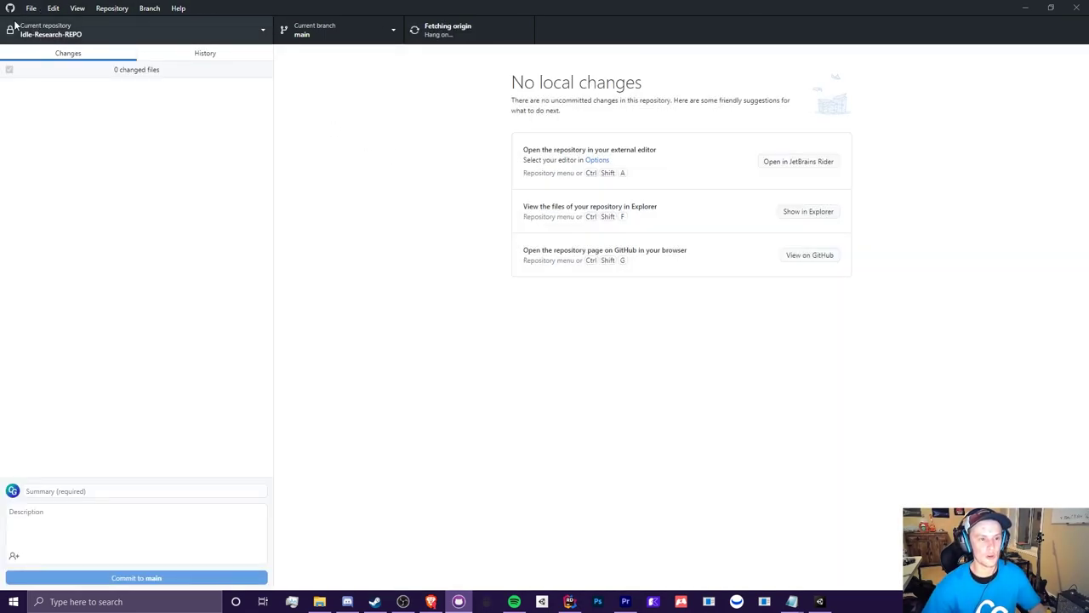
click(30, 8)
click(185, 23)
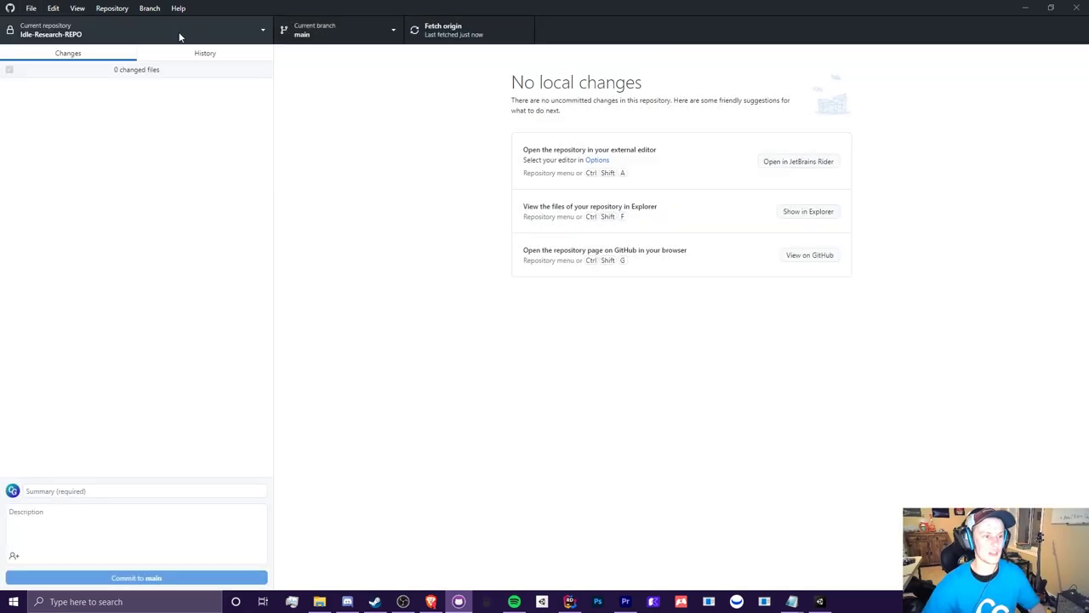
click(182, 34)
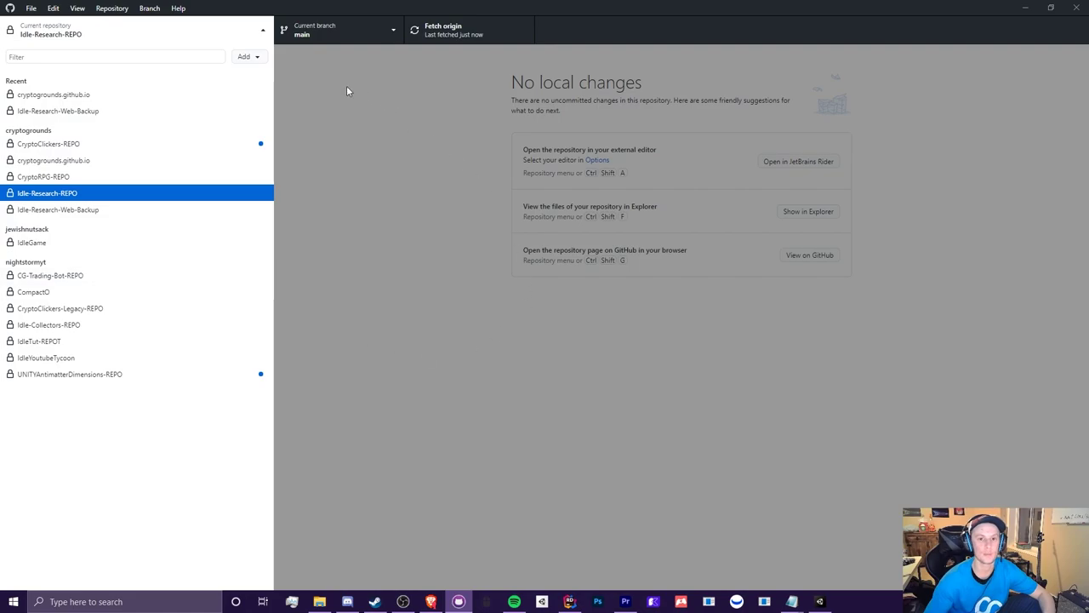
click(249, 57)
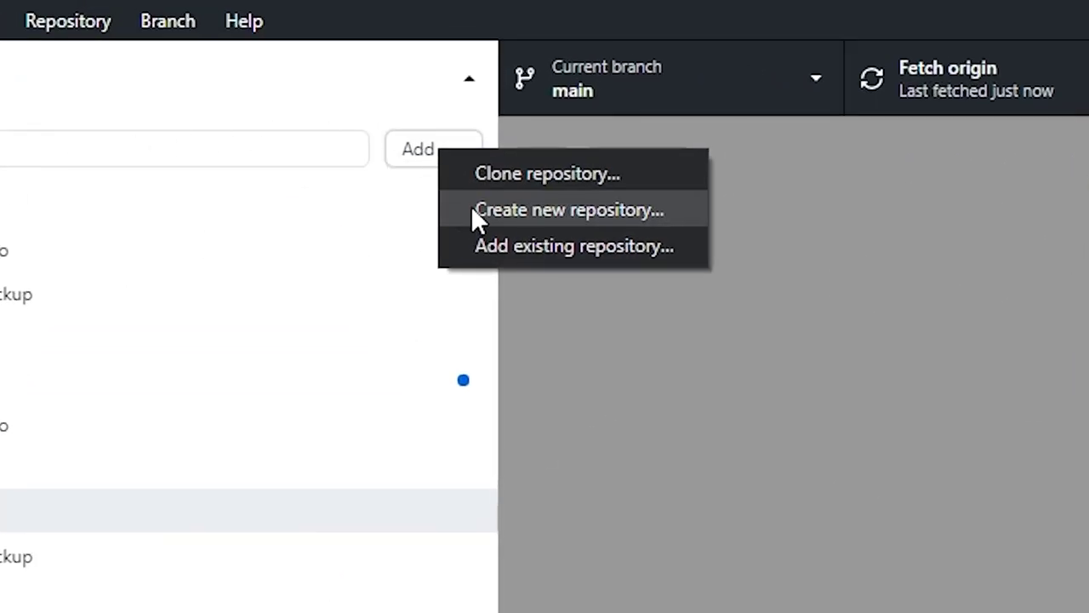
click(473, 209)
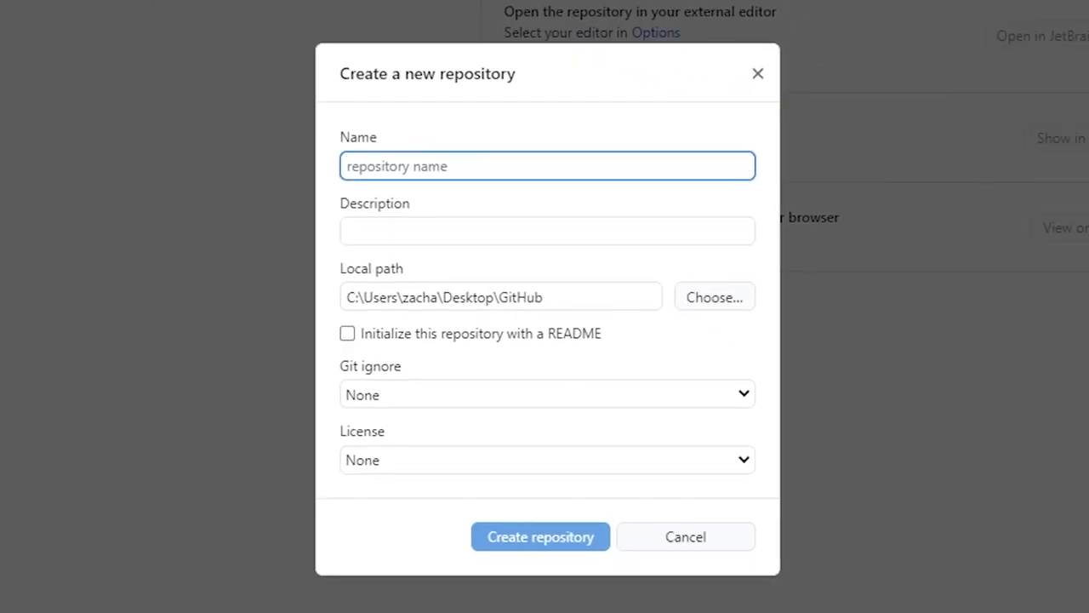
Step: Switch to File Explorer and go up from the project's Assets folder to the GitHub folder on the Desktop
key(alt+Tab)
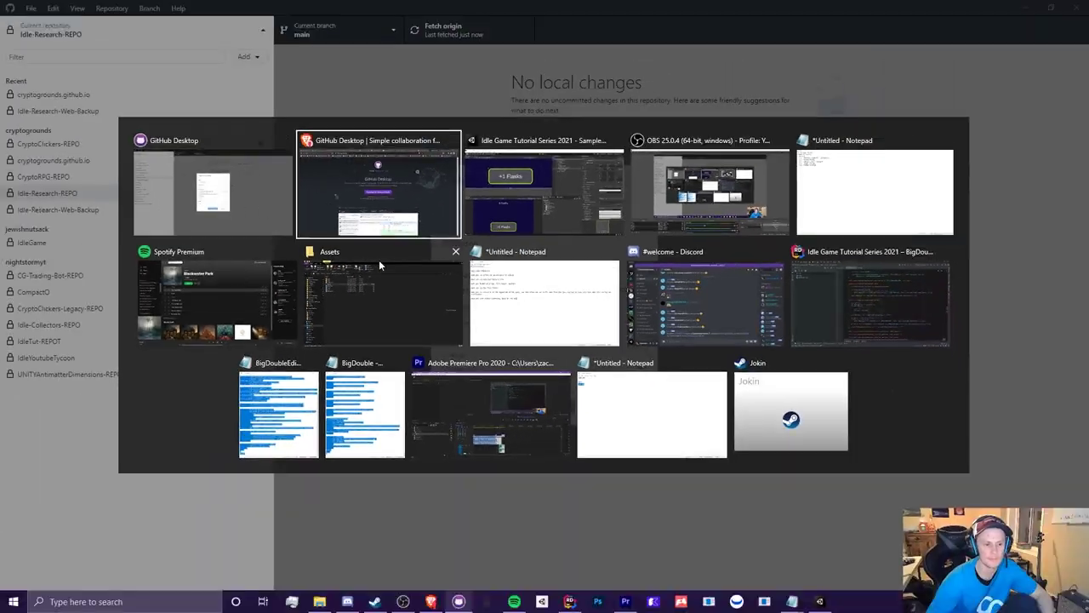
key(Escape)
key(alt+Tab)
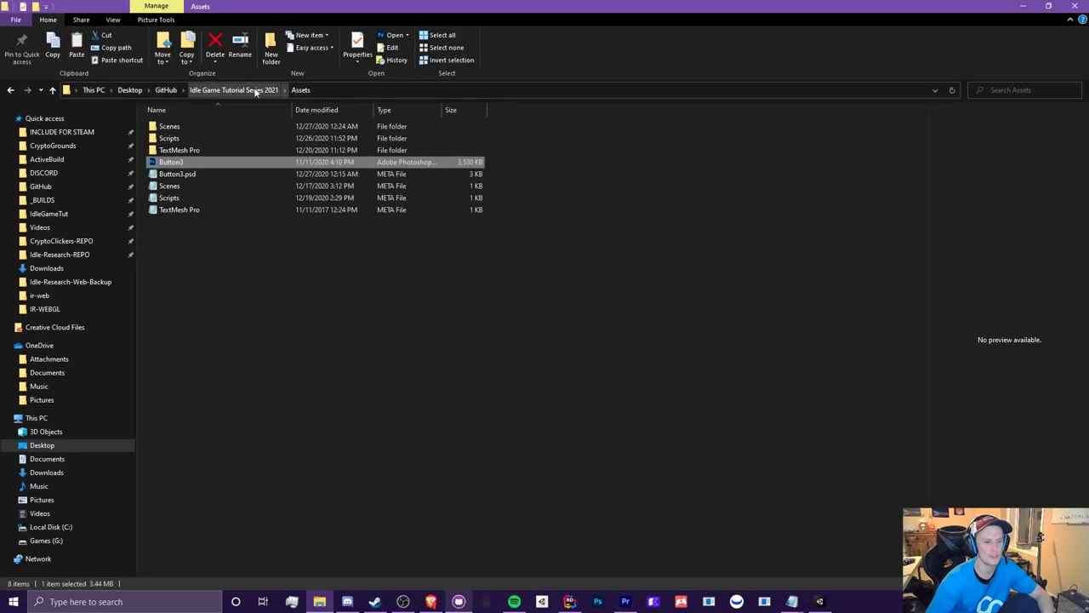
click(166, 90)
Step: Close the Unity editor that has the Idle Game Tutorial Series 2021 project open, and return to the GitHub folder
key(alt+Tab)
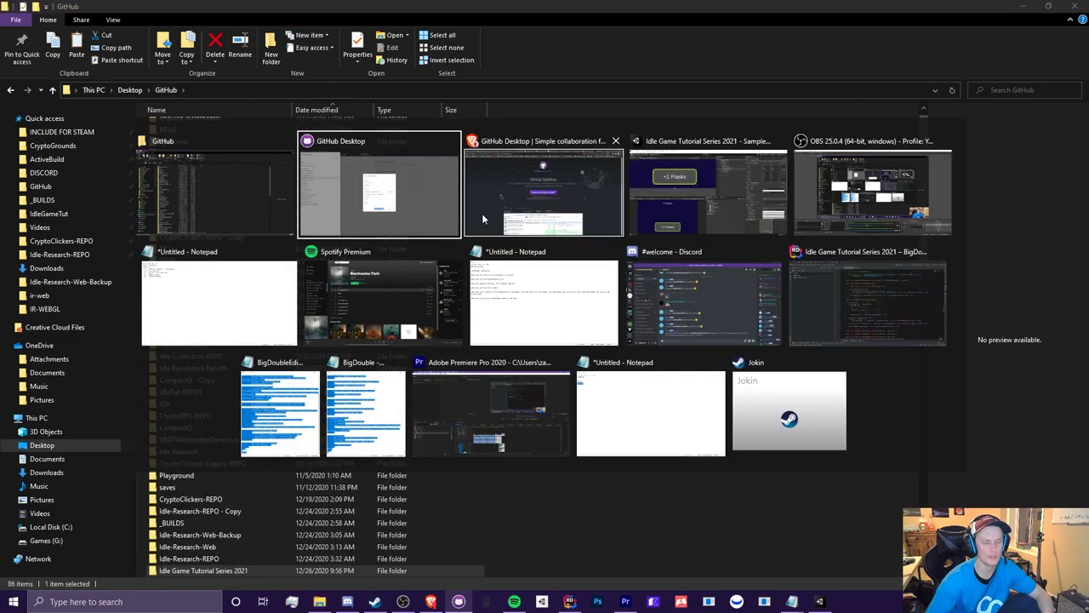
click(784, 190)
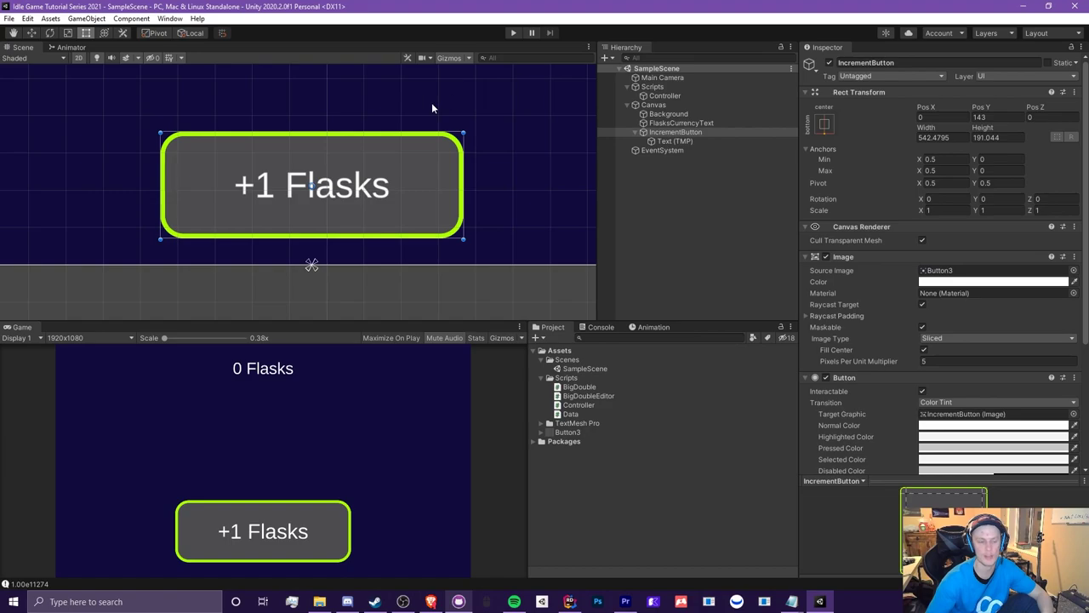
key(alt+Tab)
Step: Try to rename the Idle Game Tutorial Series 2021 folder to Idle-Game-Tutorial-Series-2021-REPO
scroll(227, 344, down, 7)
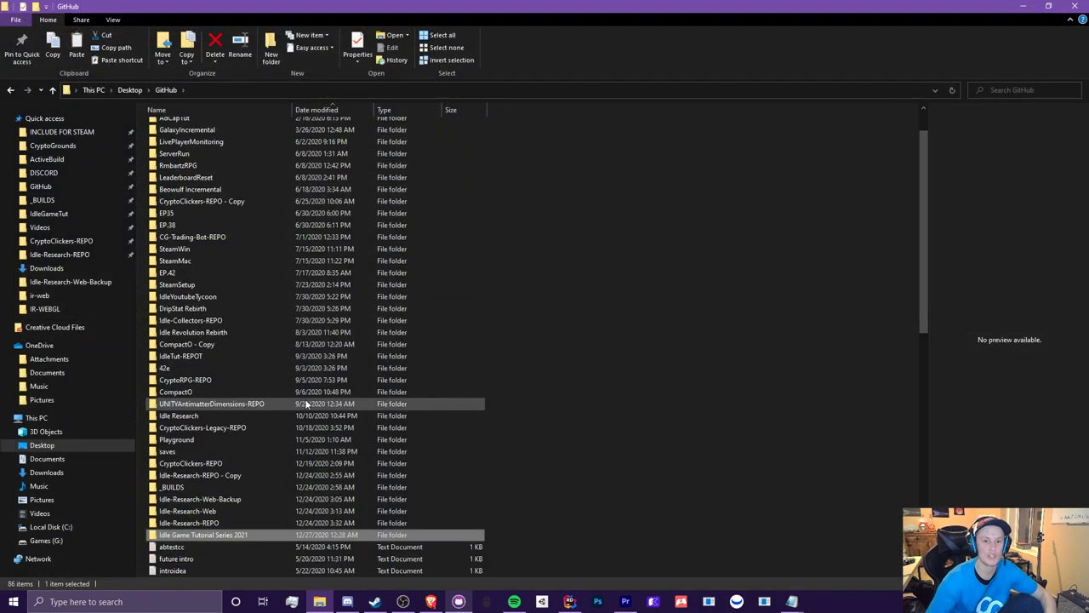
click(226, 320)
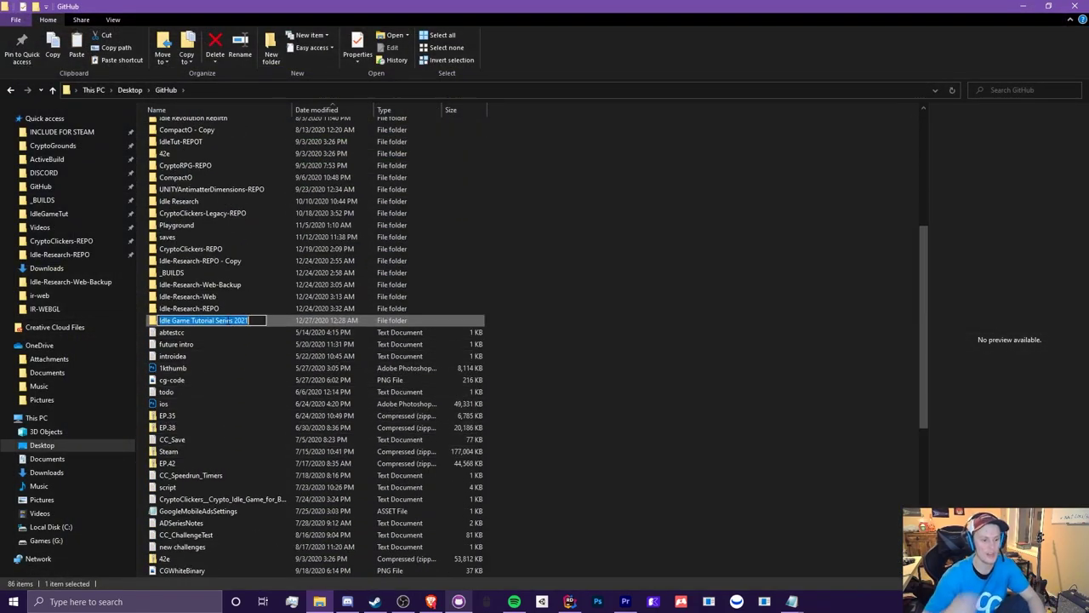
text(Idle-Ga)
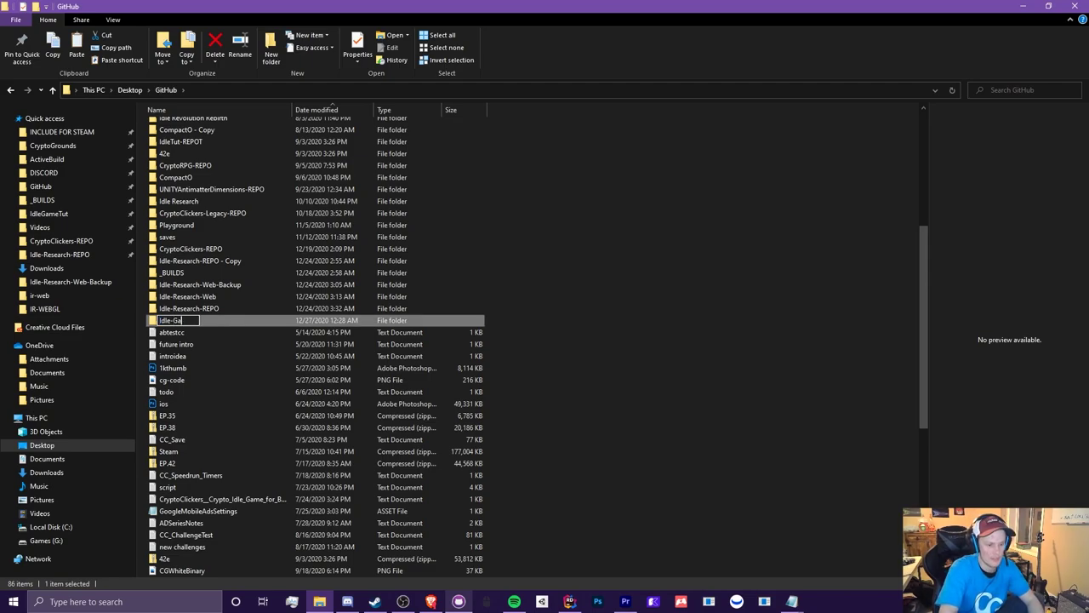
text(me-Tutorial-Seri)
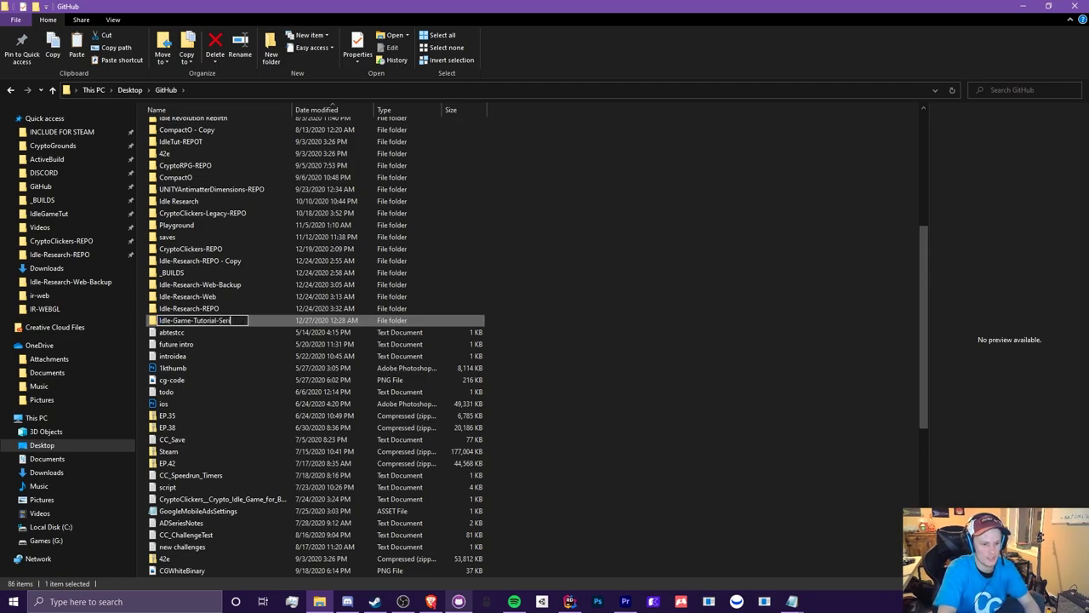
text(es-2021-REPO)
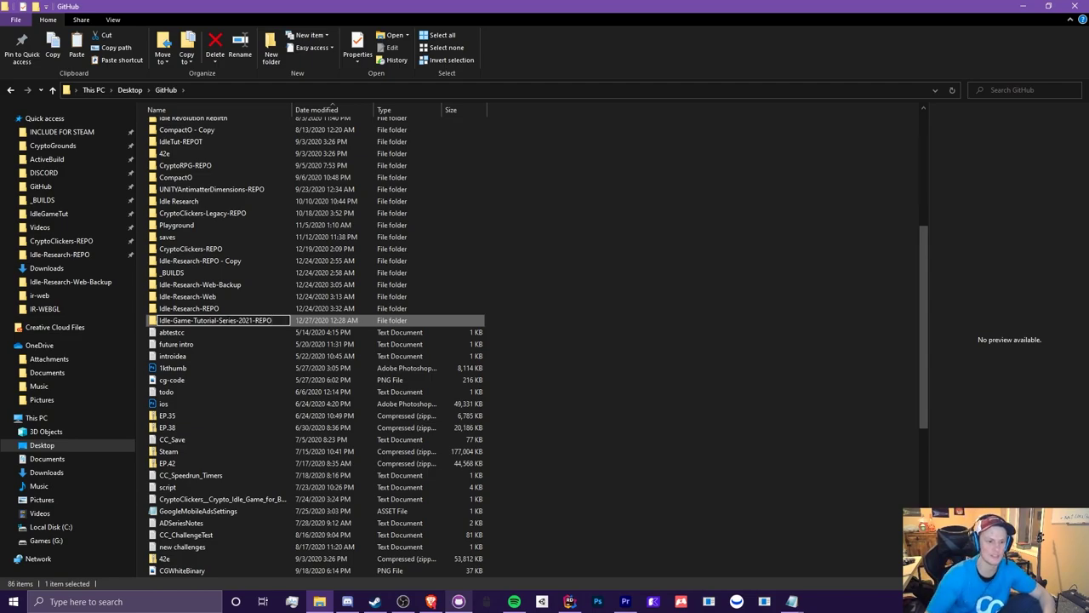
key(Return)
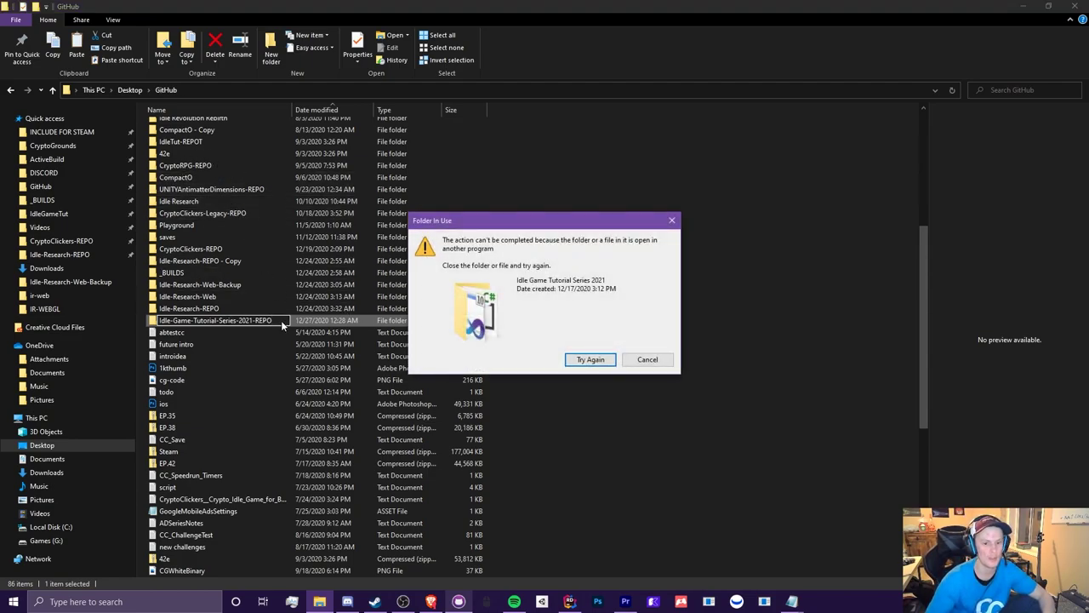
Step: Close the project in JetBrains Rider and retry renaming the folder
click(569, 602)
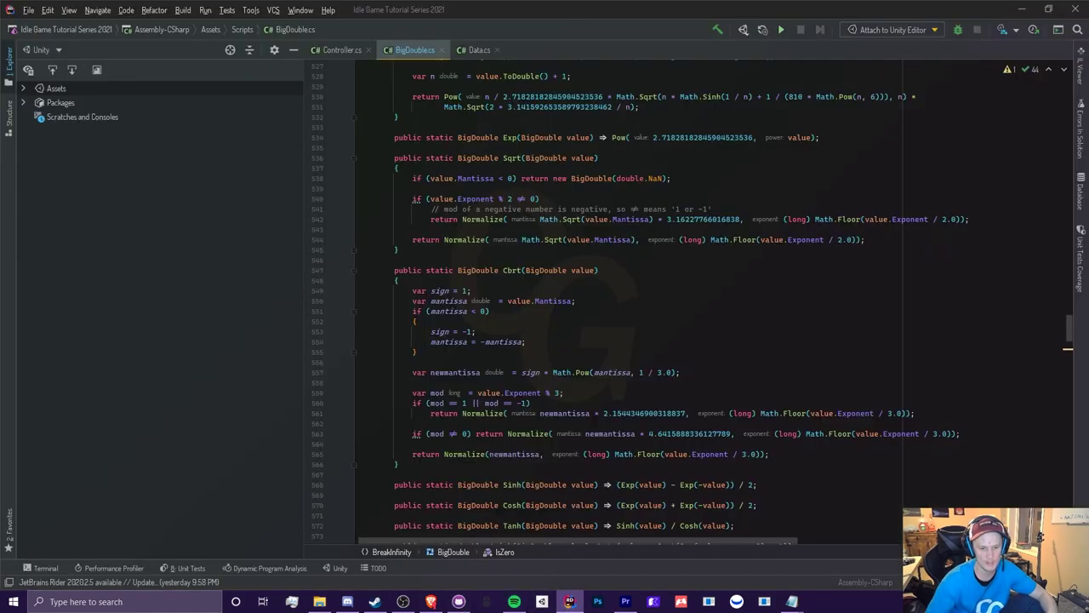
click(1076, 8)
click(568, 314)
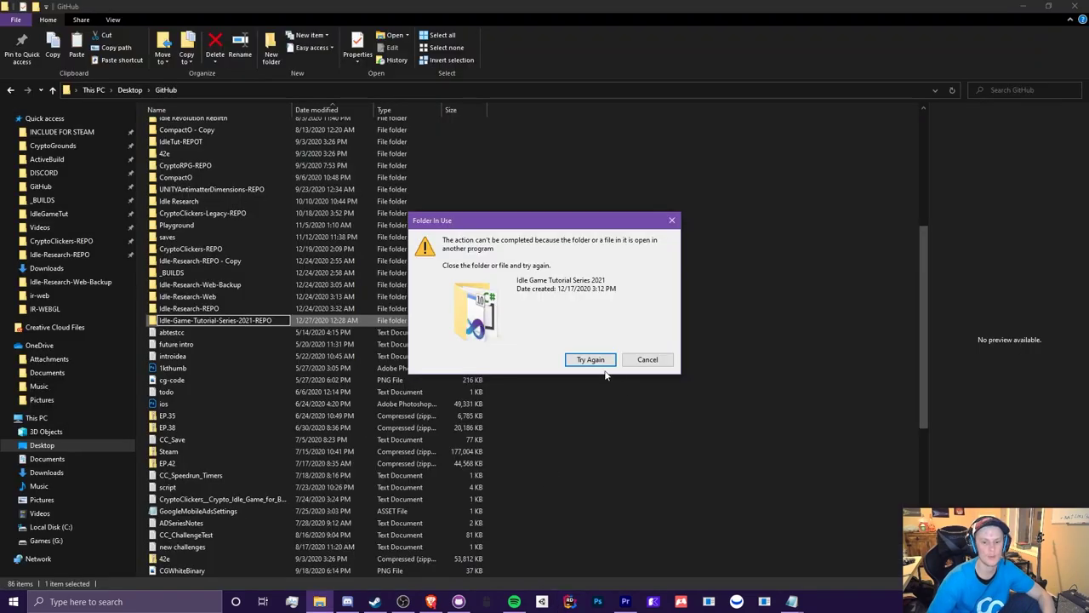
click(591, 359)
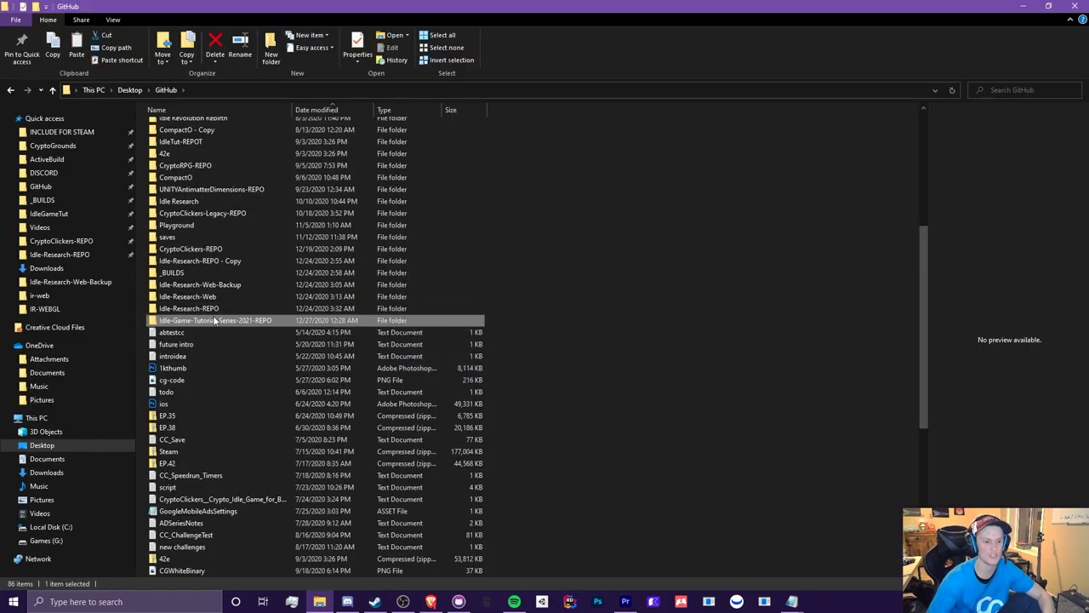
Step: Copy the project folder's name and paste Idle-Game-Tutorial-Series-2021-REPO as the new repository's name in GitHub Desktop
key(alt+Tab)
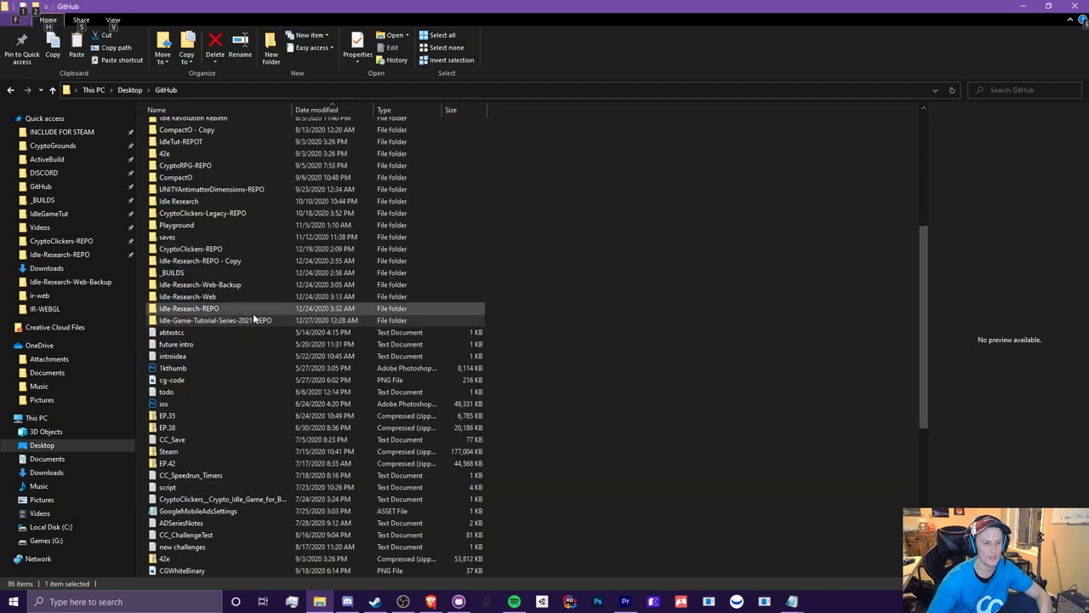
click(253, 318)
key(F2)
key(ctrl+c)
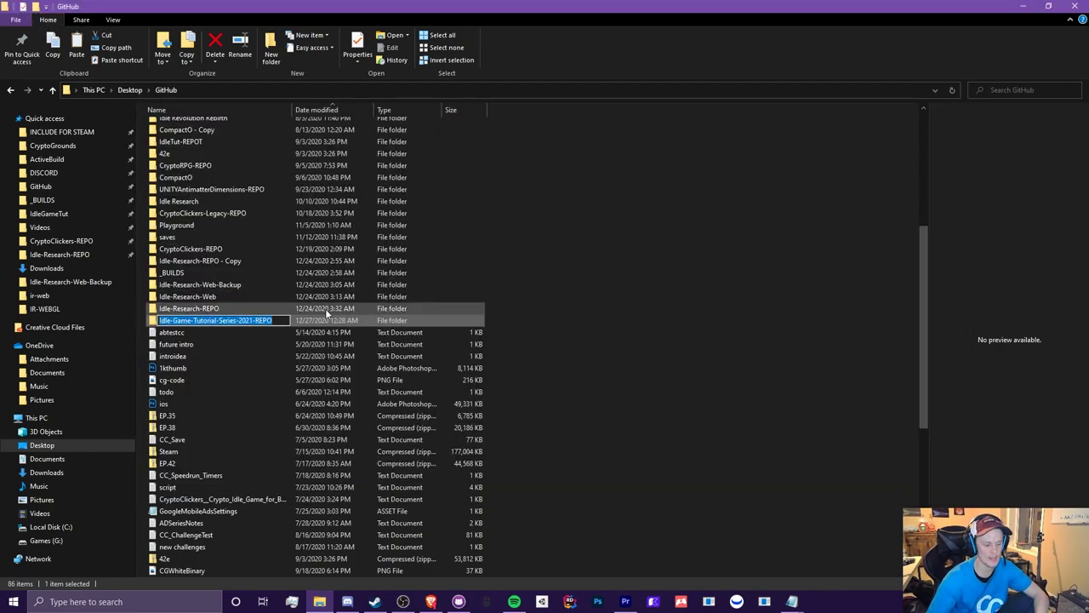
key(Escape)
key(alt+Tab)
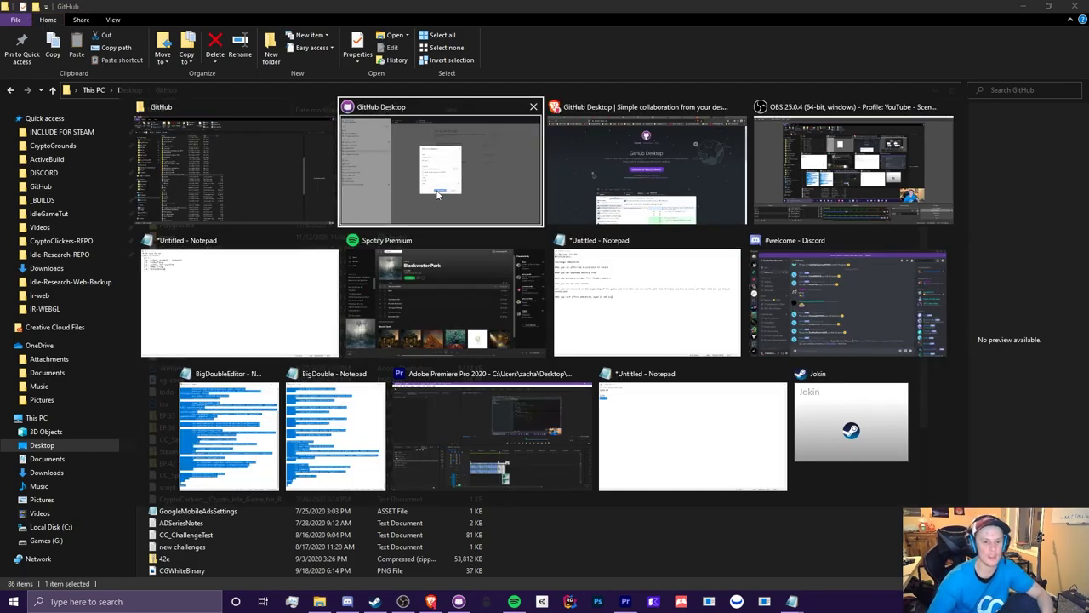
click(437, 195)
key(ctrl+v)
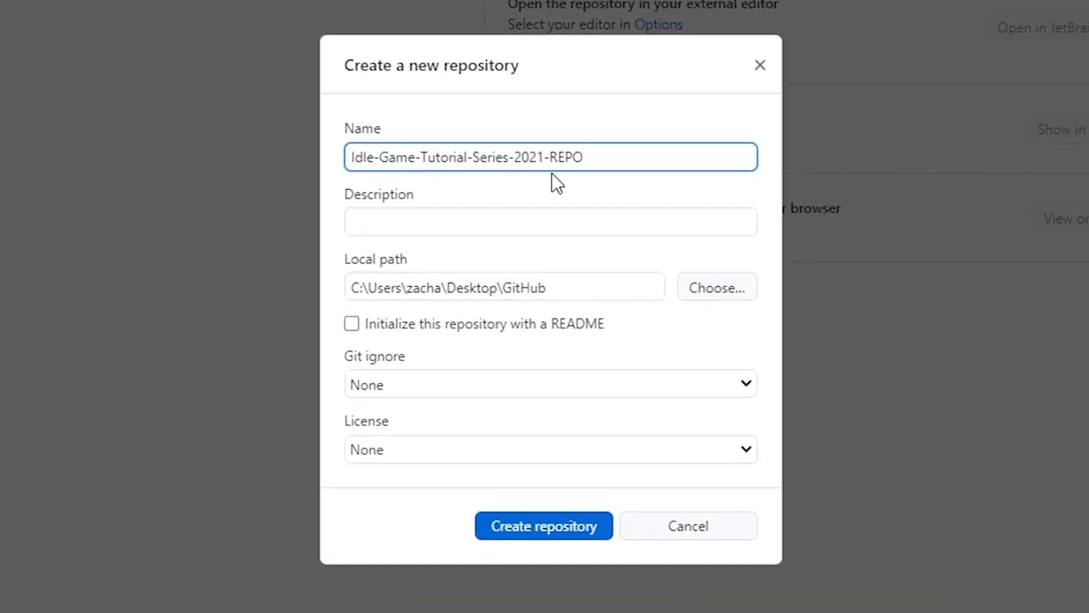
Step: Review the new repository's name, description, local path and Git ignore settings, and check the contents of the matching project folder
drag(681, 159, 335, 165)
click(385, 214)
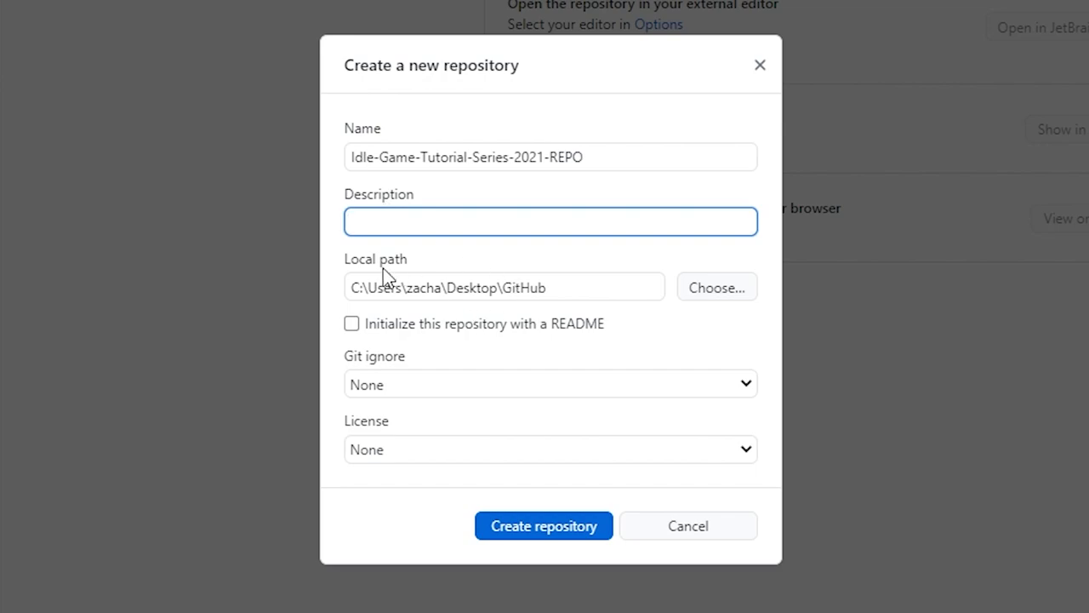
drag(580, 289, 335, 285)
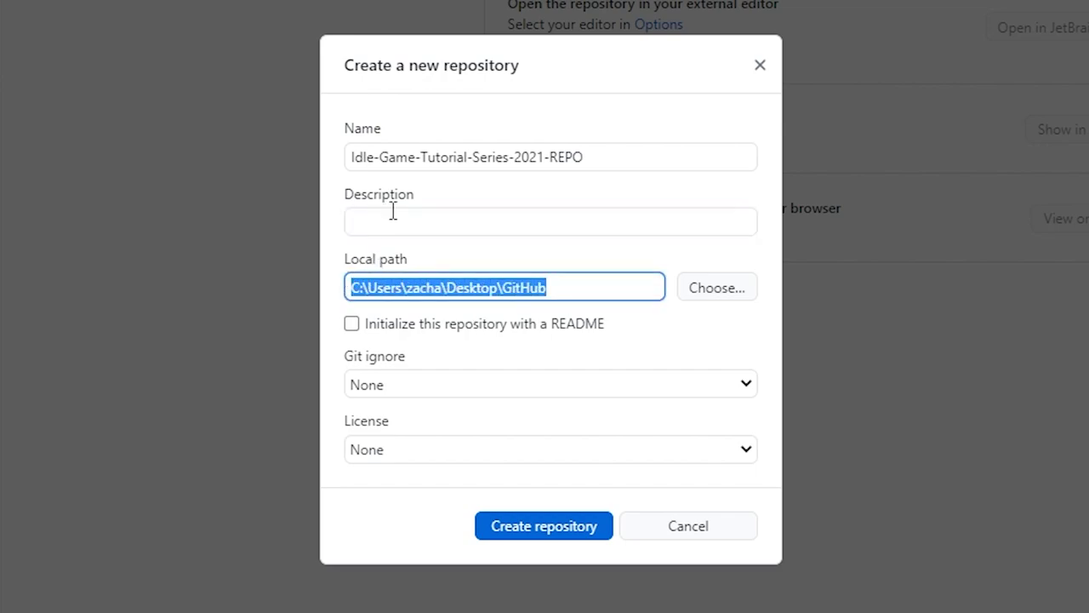
key(alt+Tab)
double_click(167, 349)
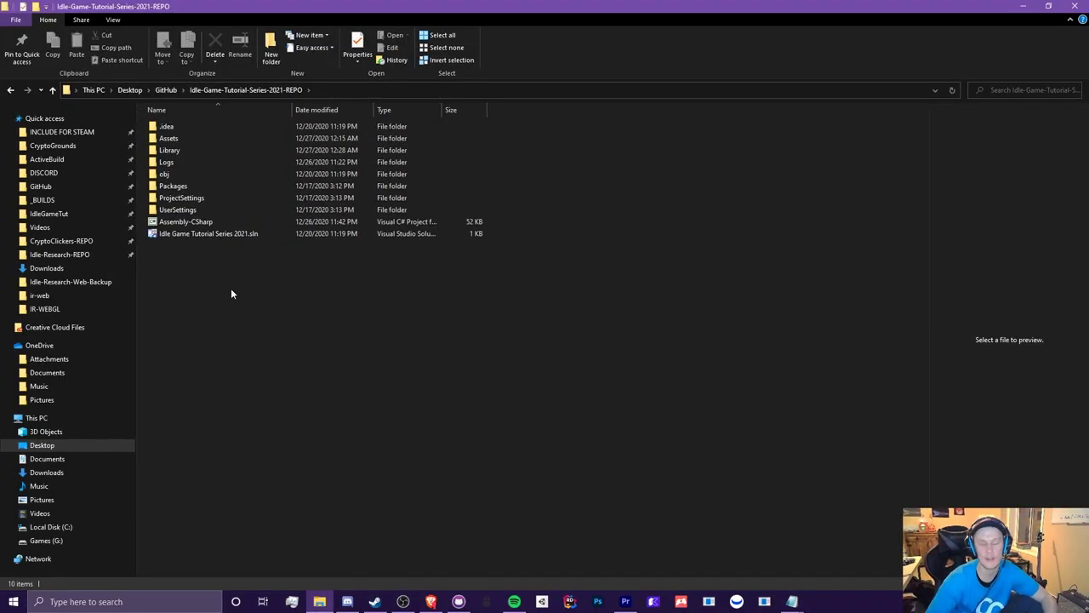
key(alt+Tab)
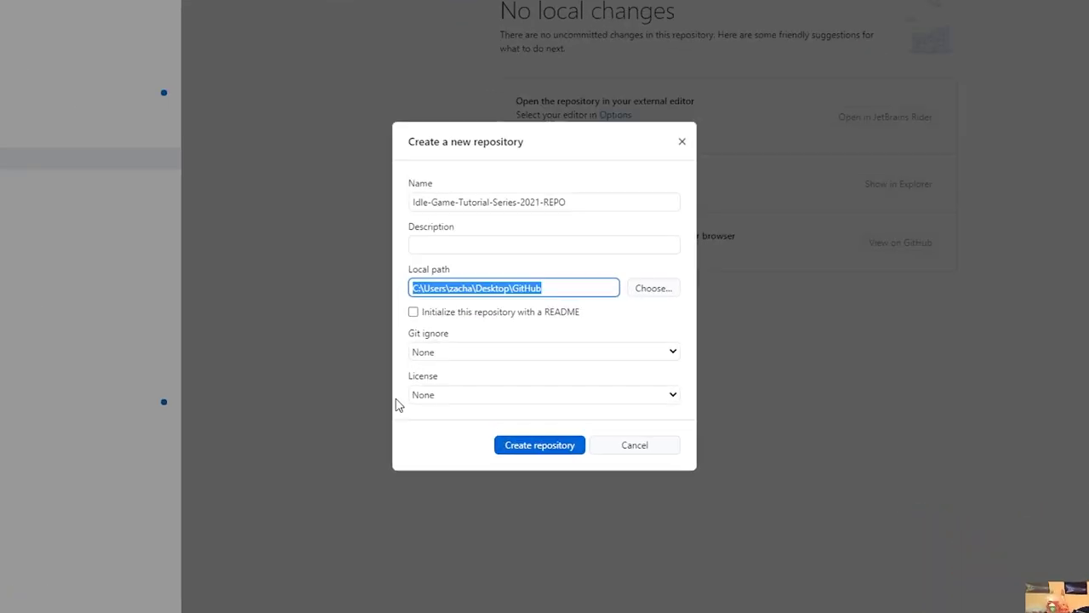
click(457, 324)
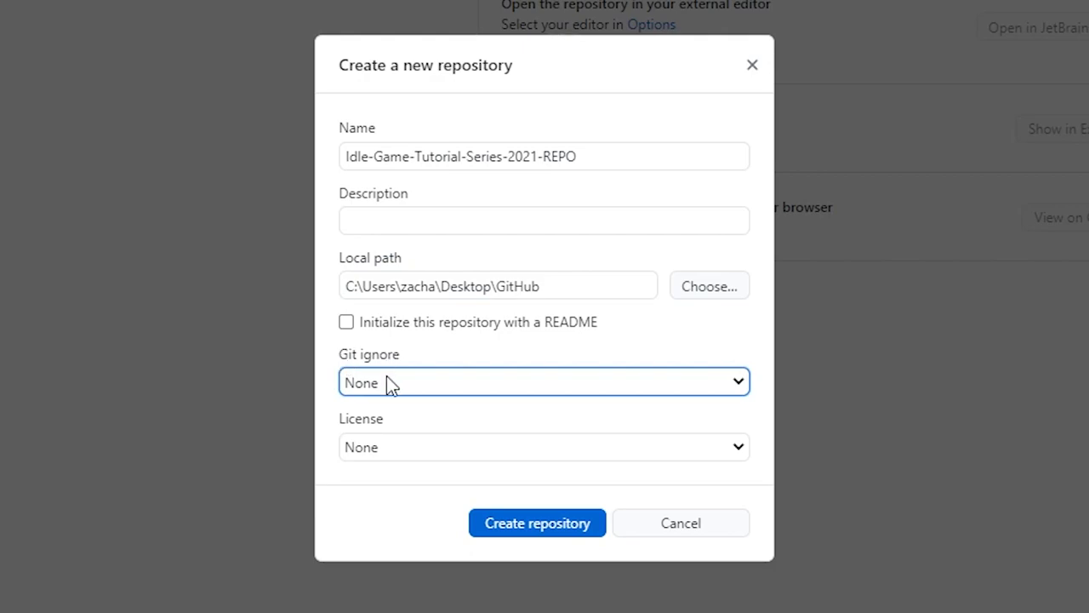
key(Tab)
click(542, 540)
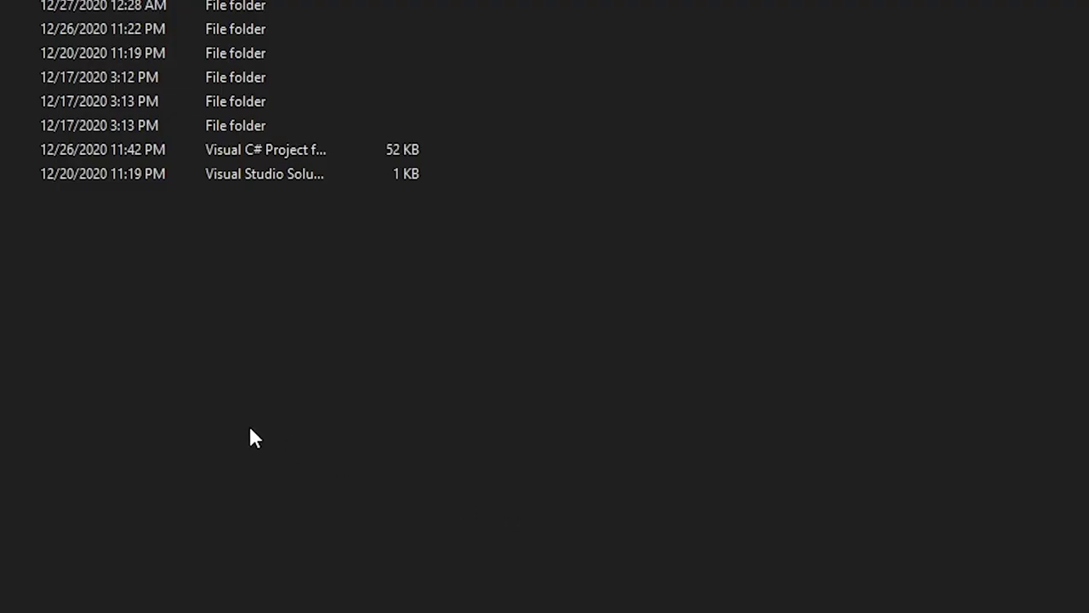
Step: Duplicate the Idle-Game-Tutorial-Series-2021-REPO folder inside the GitHub folder and switch back to GitHub Desktop
key(alt+Up)
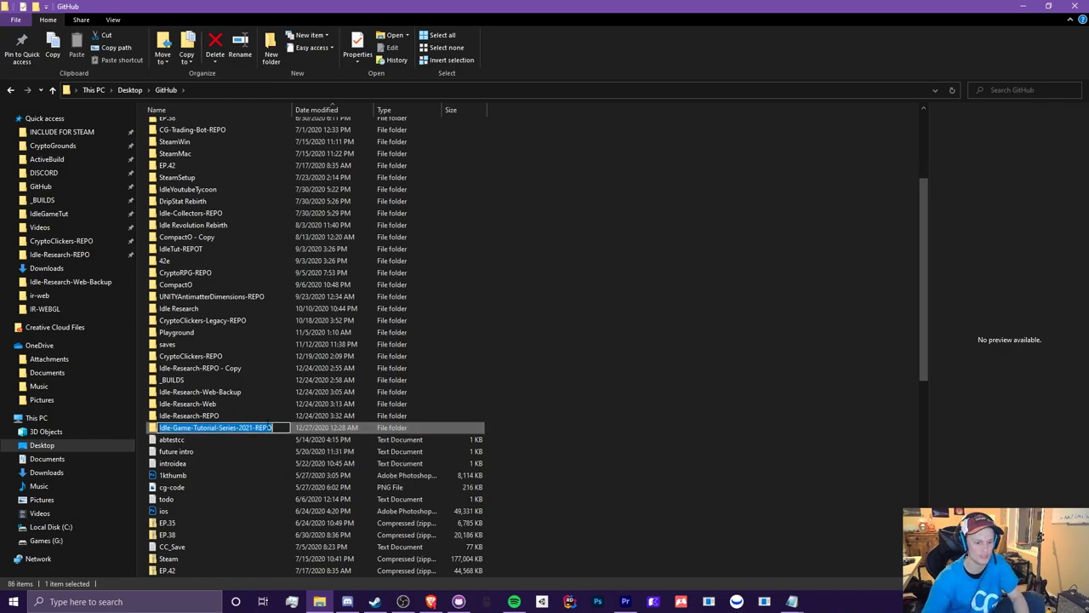
key(ctrl+c)
key(ctrl+v)
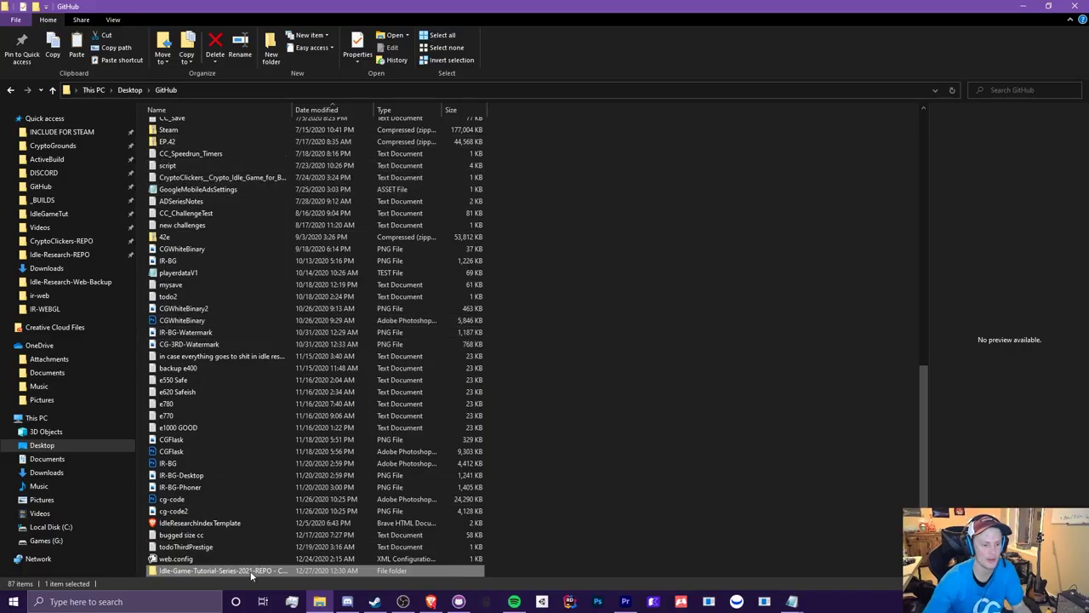
key(alt+Tab)
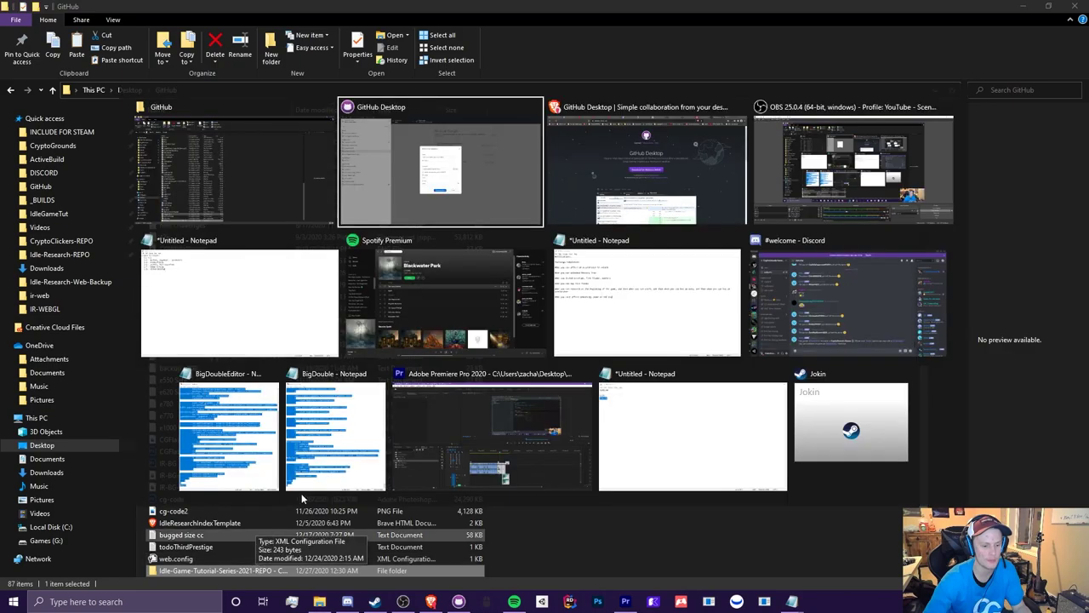
Step: Create the Idle-Game-Tutorial-Series-2021-REPO repository in GitHub Desktop and initialize Git LFS for it
click(472, 190)
click(540, 406)
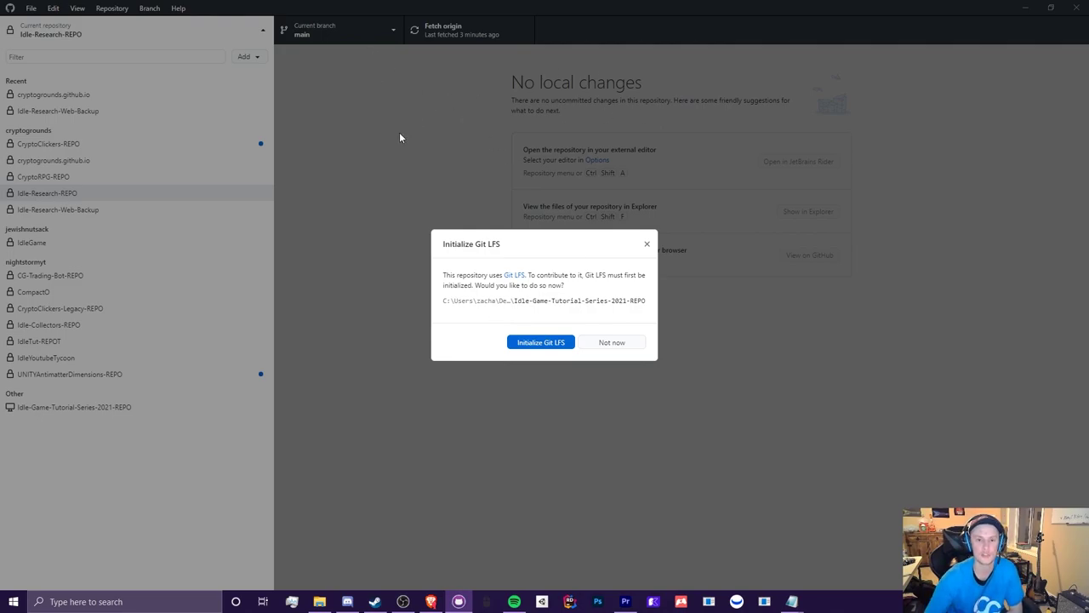
click(536, 343)
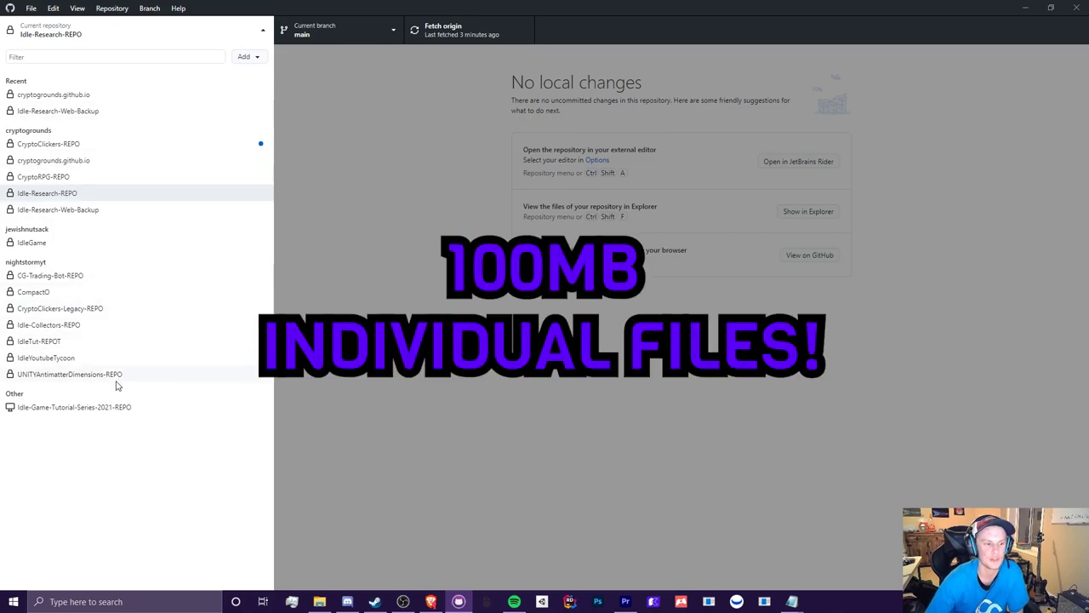
Step: Switch the current repository to Idle-Game-Tutorial-Series-2021-REPO and look through its list of changed files
click(281, 221)
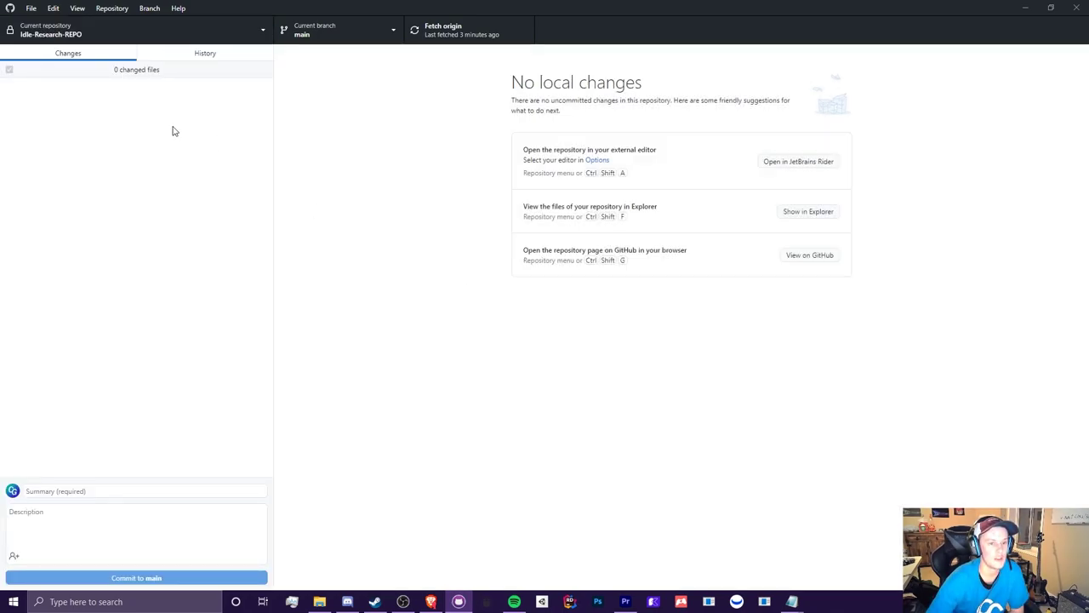
click(51, 31)
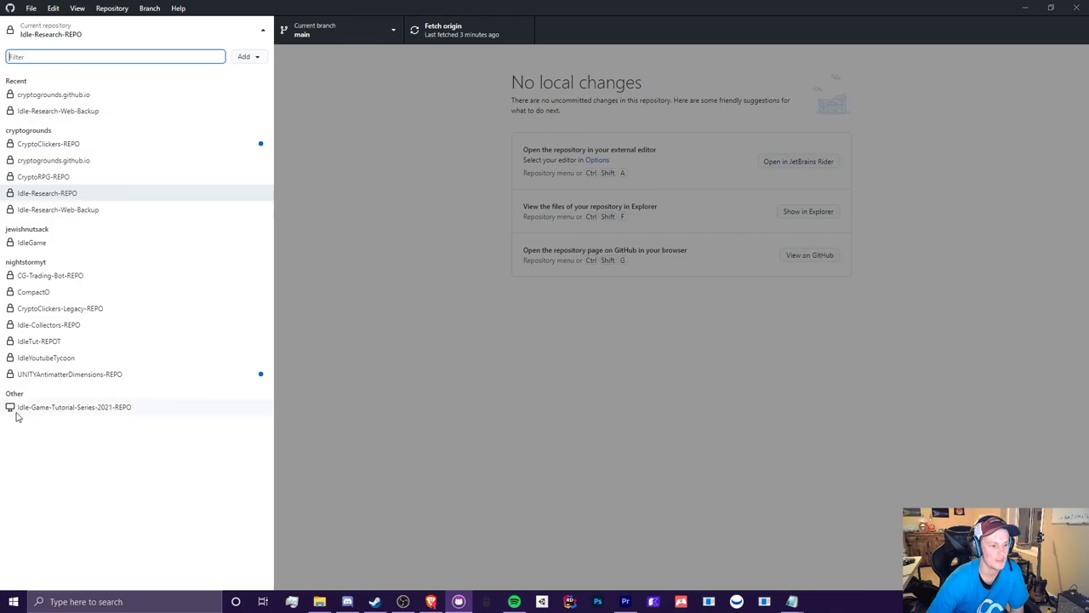
click(74, 408)
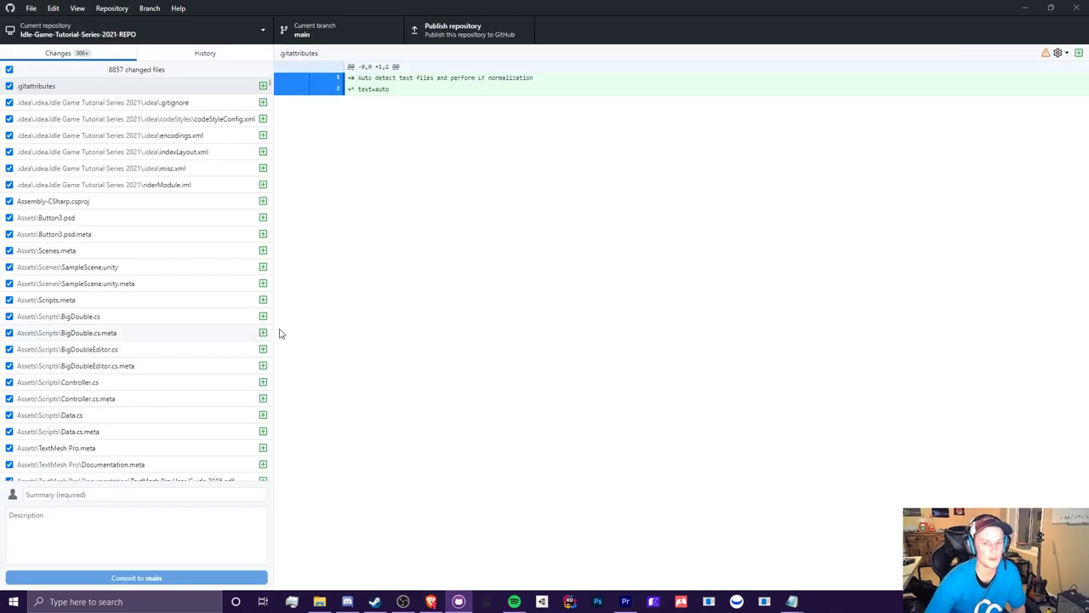
scroll(115, 240, down, 15)
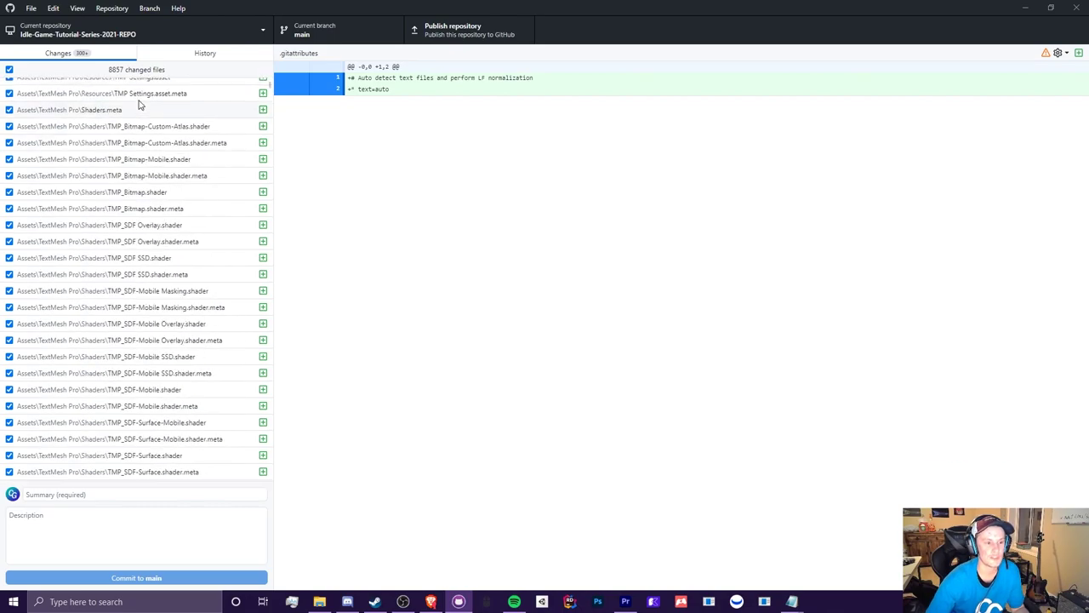
scroll(160, 170, down, 10)
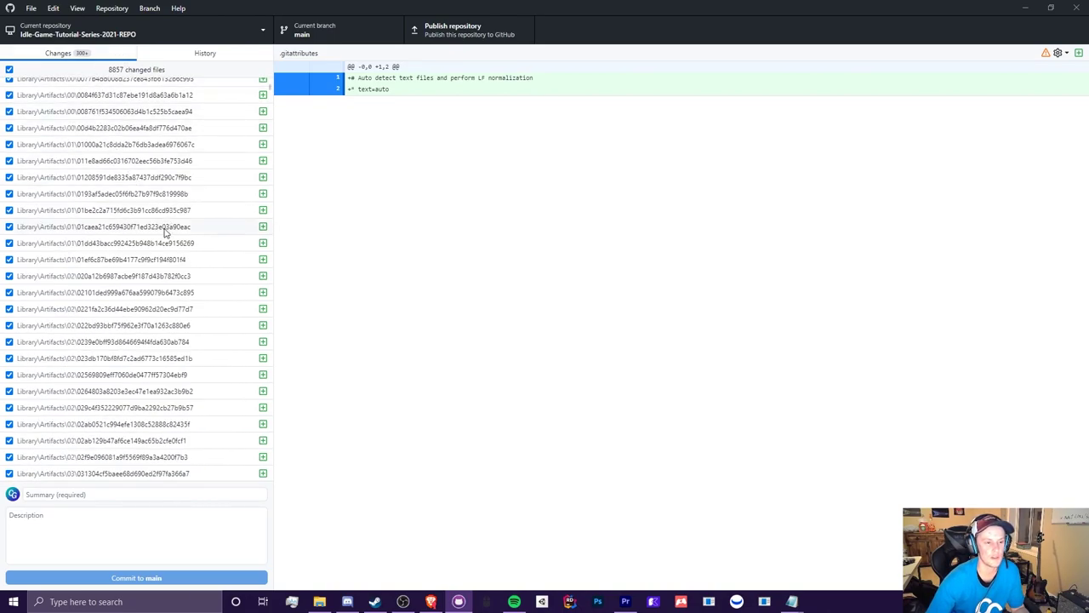
Step: Switch to File Explorer and replace .gitattributes in the Idle-Game-Tutorial-Series-2021-REPO folder with the copied Unity .gitignore file
key(alt+Tab)
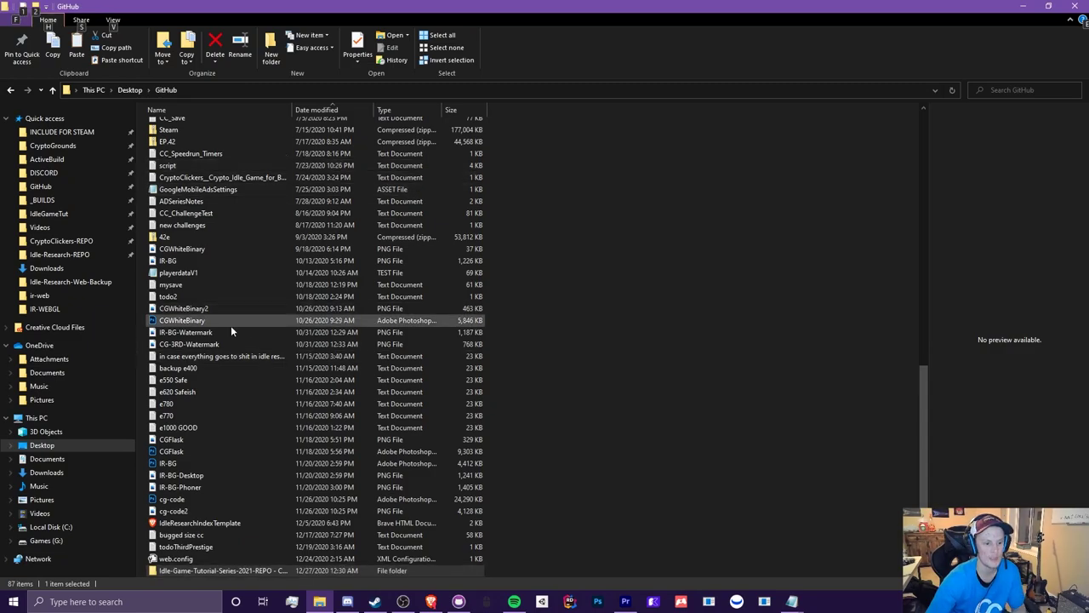
scroll(268, 340, up, 5)
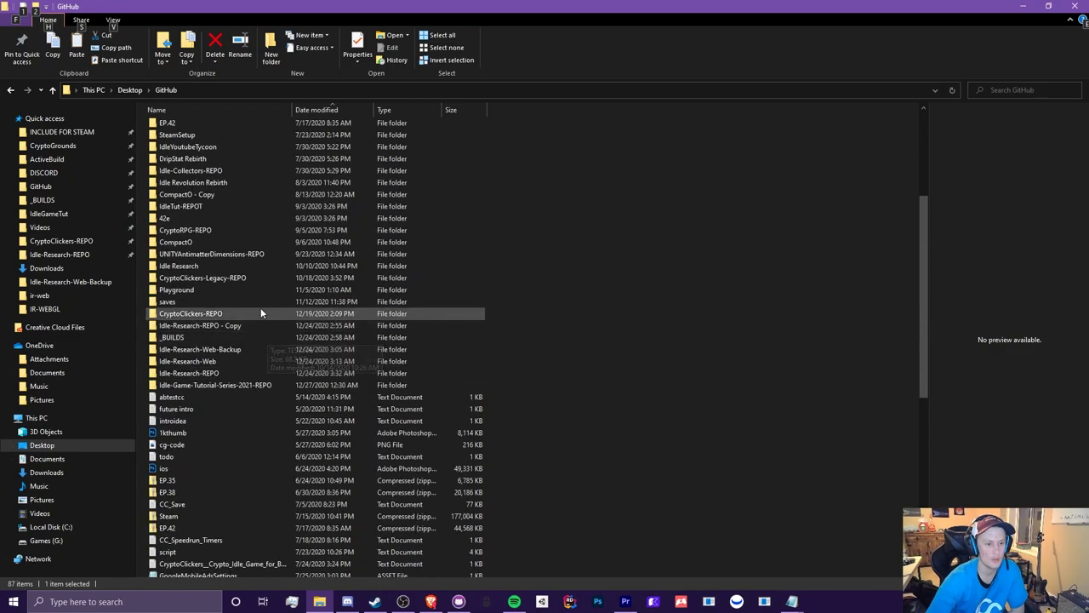
double_click(237, 384)
click(177, 127)
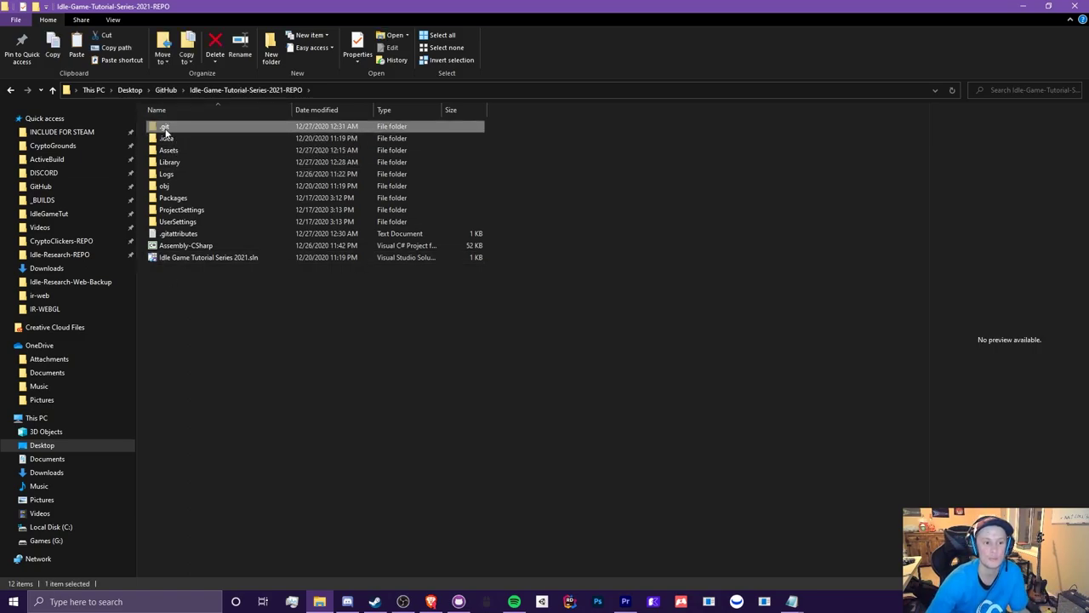
click(188, 232)
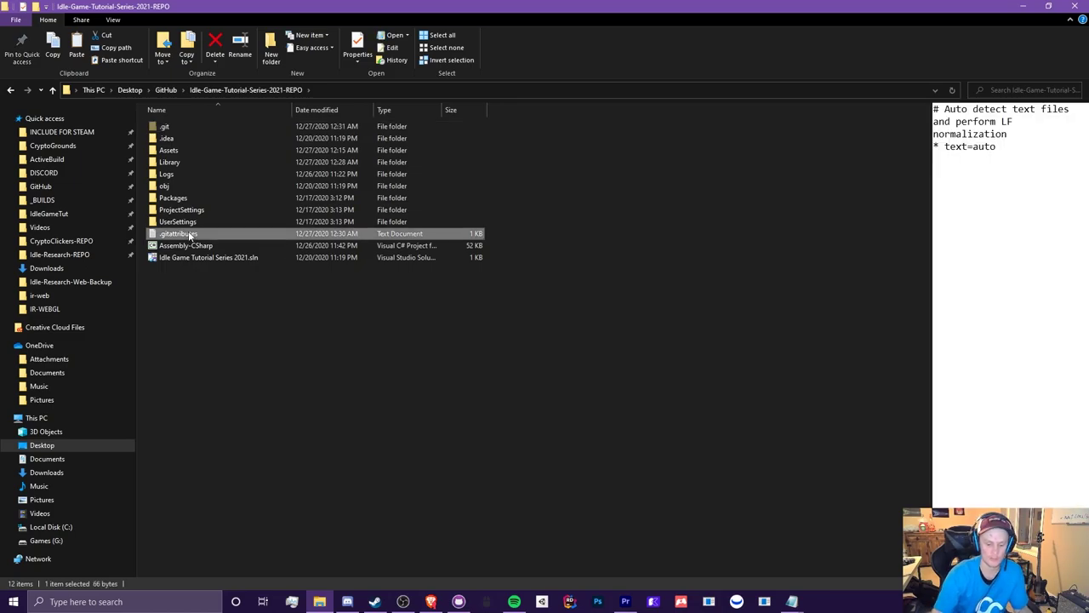
key(Delete)
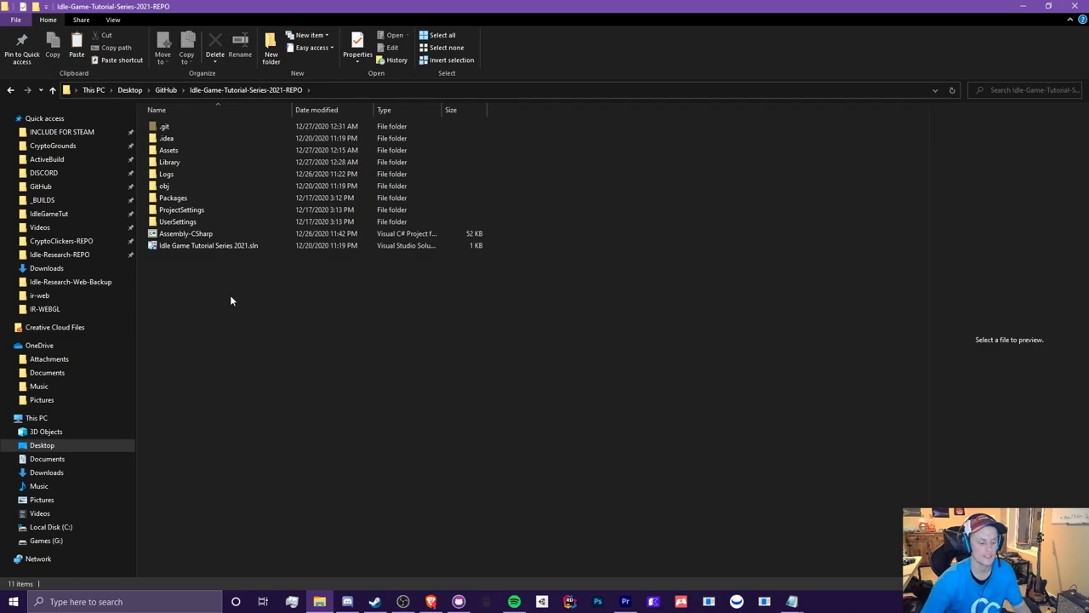
key(ctrl+v)
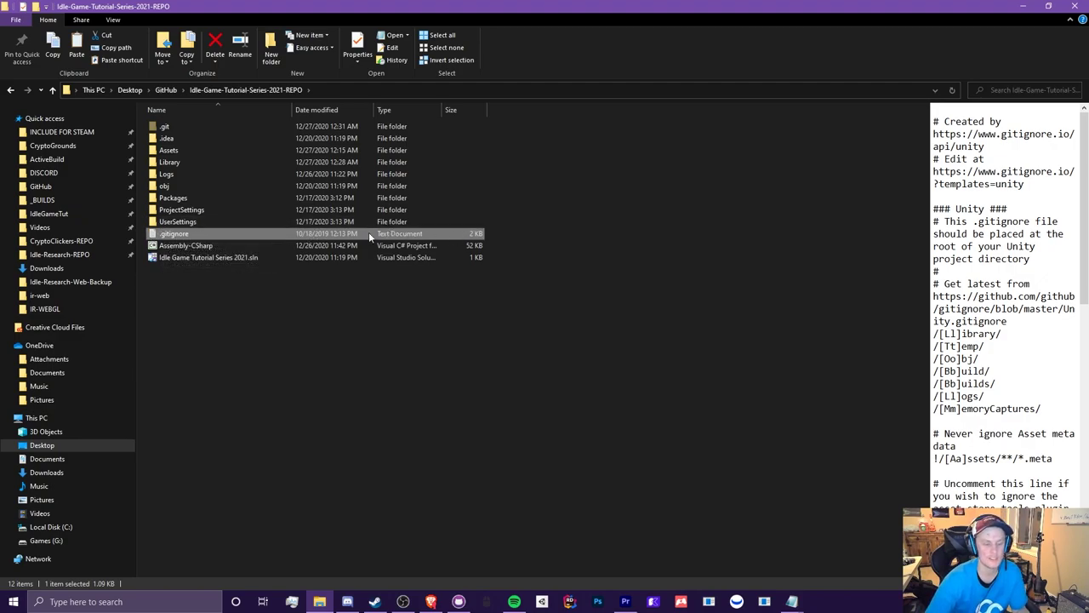
Step: Open .gitignore in Notepad, review its Unity ignore rules, and return to the project folder
double_click(307, 239)
scroll(511, 269, down, 7)
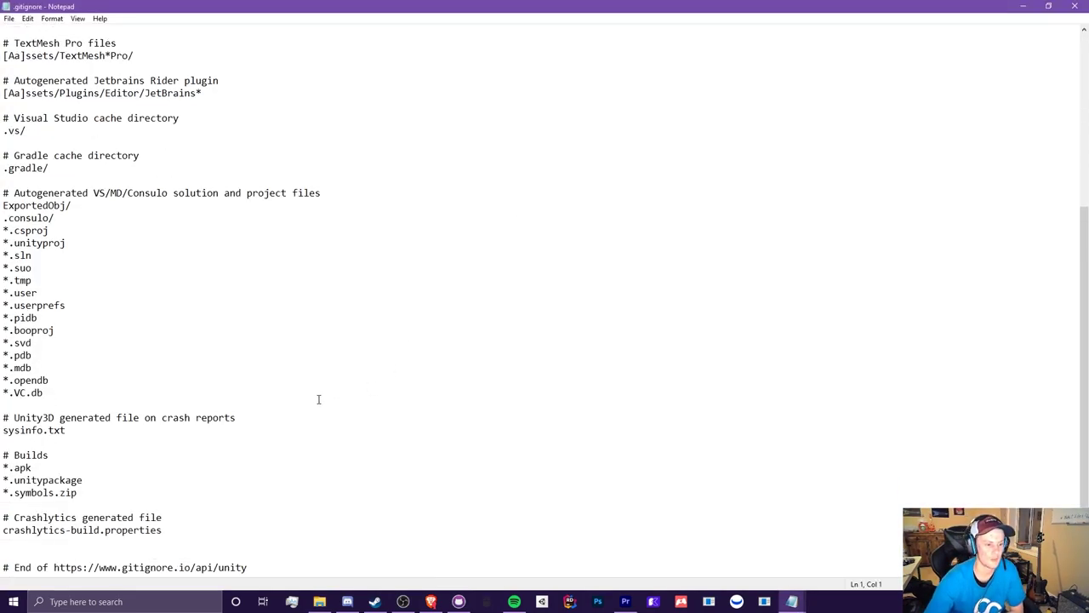
scroll(206, 263, up, 6)
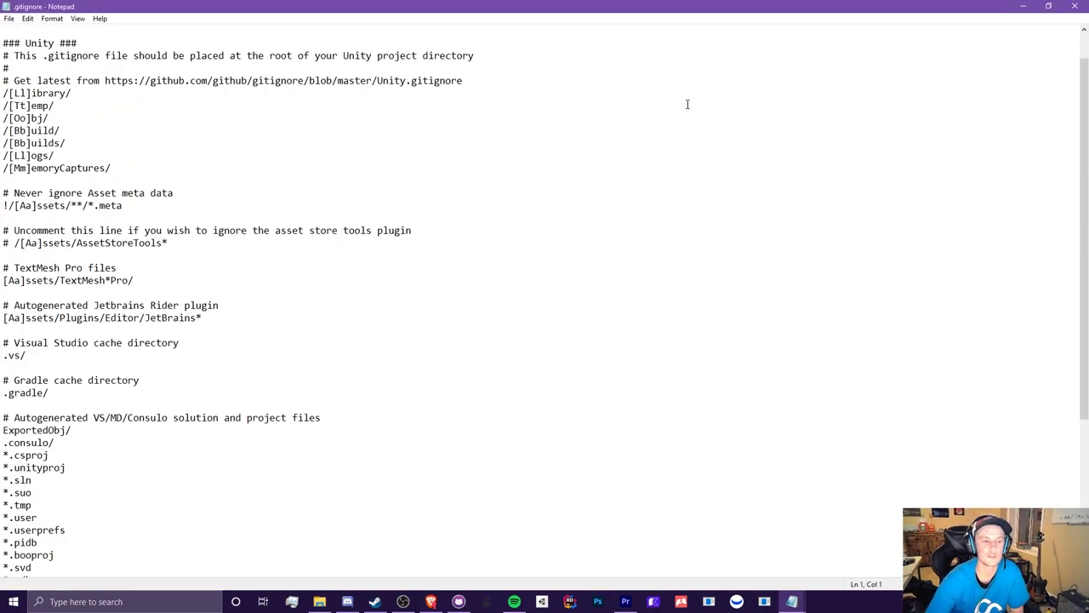
key(alt+Tab)
key(alt+Tab)
click(325, 153)
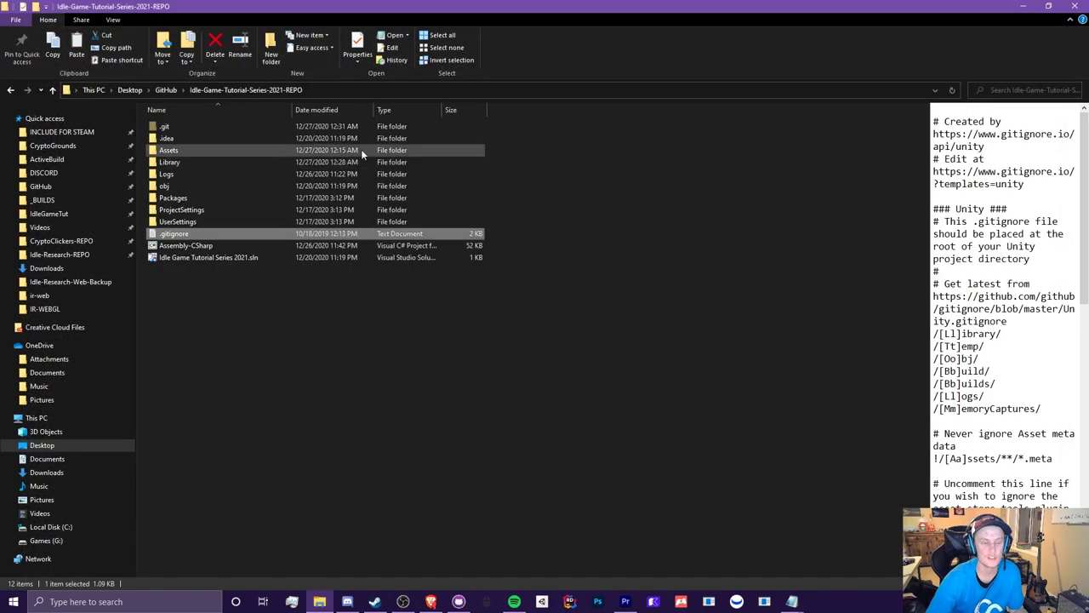
Step: Compare the pending changes in GitHub Desktop with the files recorded in the Initial commit
key(alt+Tab)
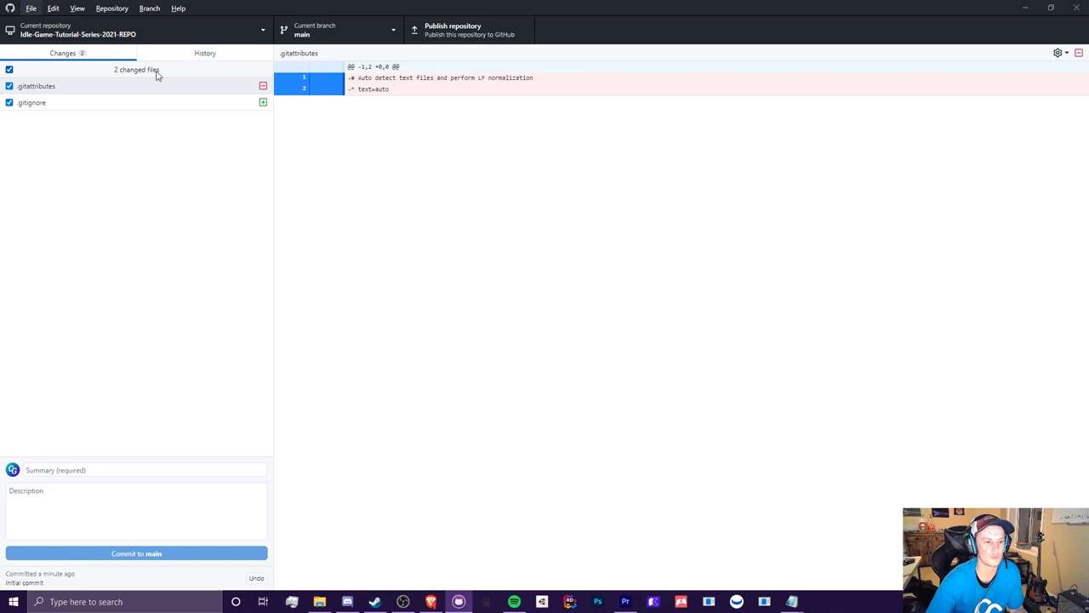
click(194, 54)
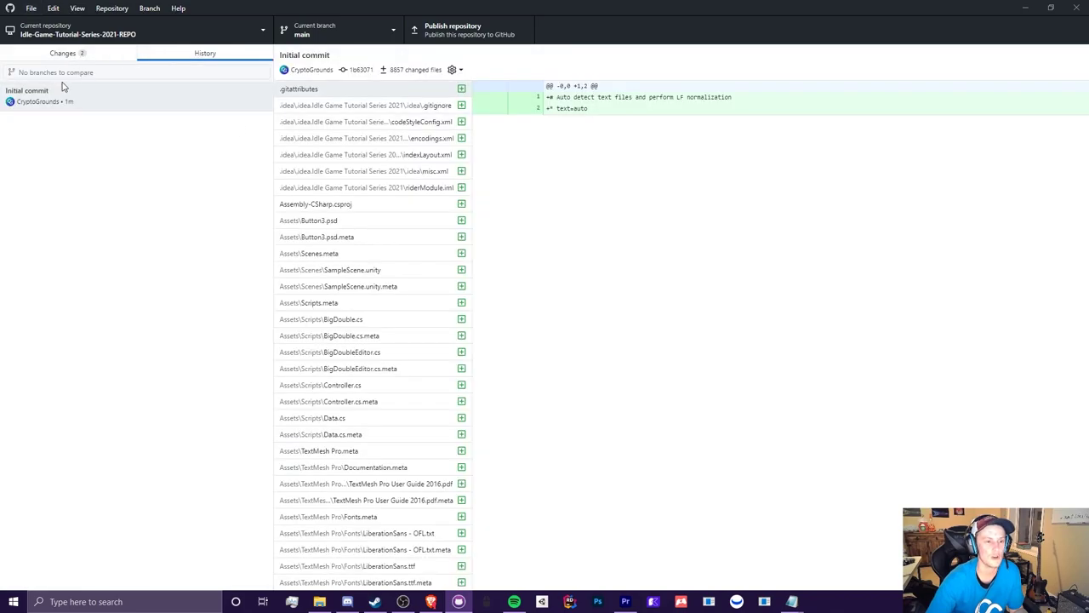
click(38, 100)
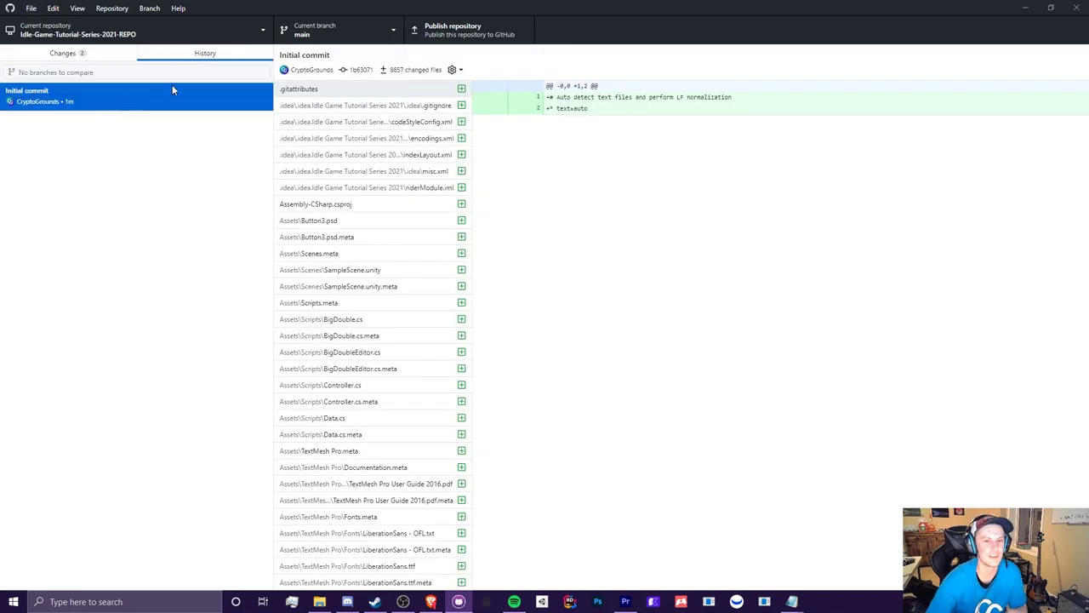
scroll(370, 151, down, 15)
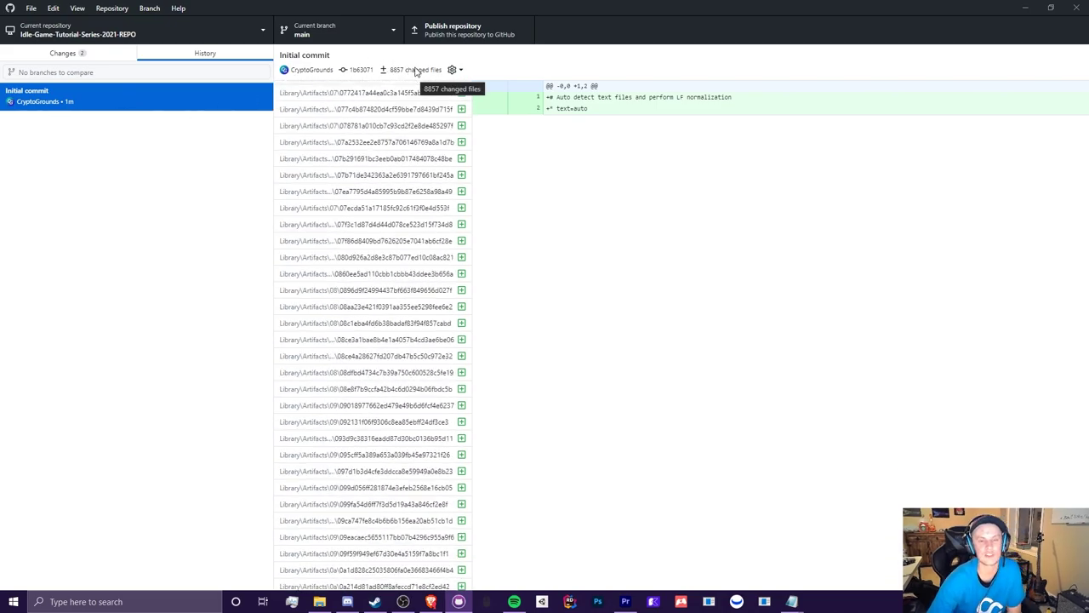
click(93, 54)
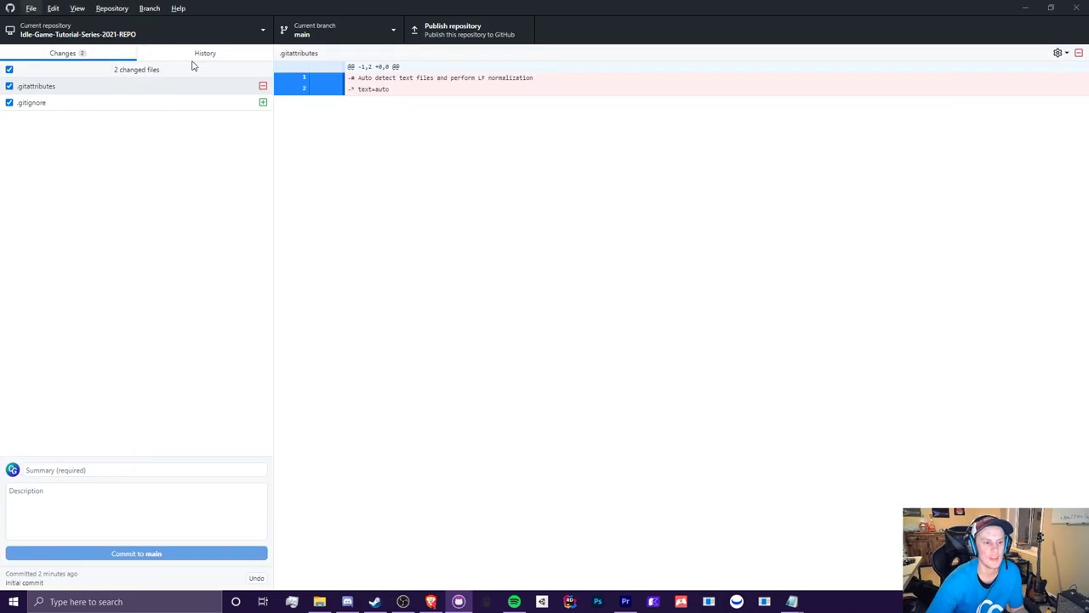
click(192, 53)
scroll(330, 152, down, 10)
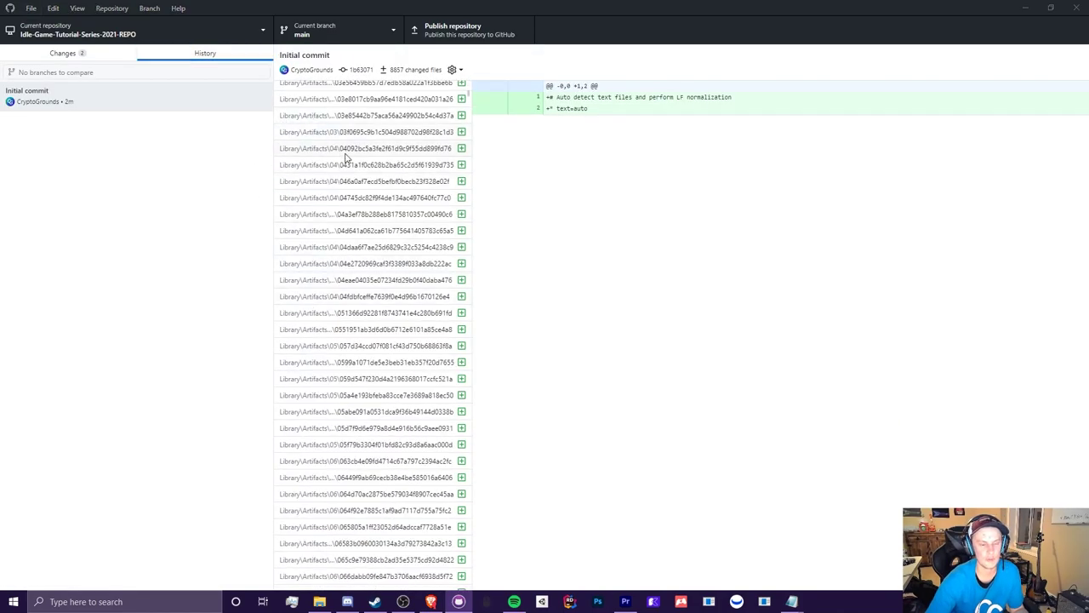
Step: Delete the Library and Logs folders from the project folder and display the pending changes in GitHub Desktop
key(alt+Tab)
click(182, 166)
key(Delete)
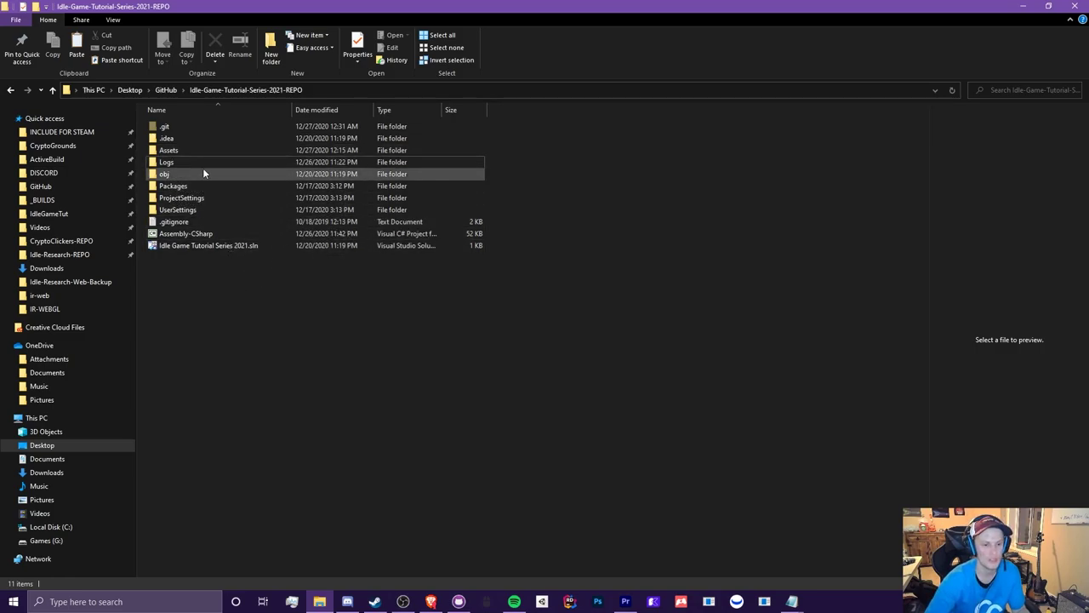
click(204, 162)
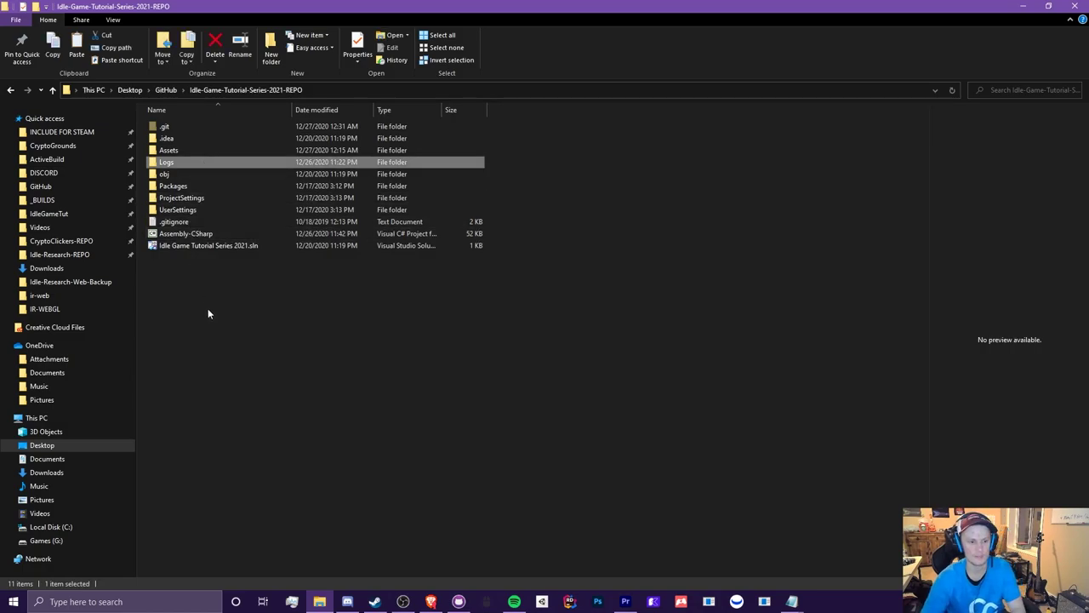
key(alt+Tab)
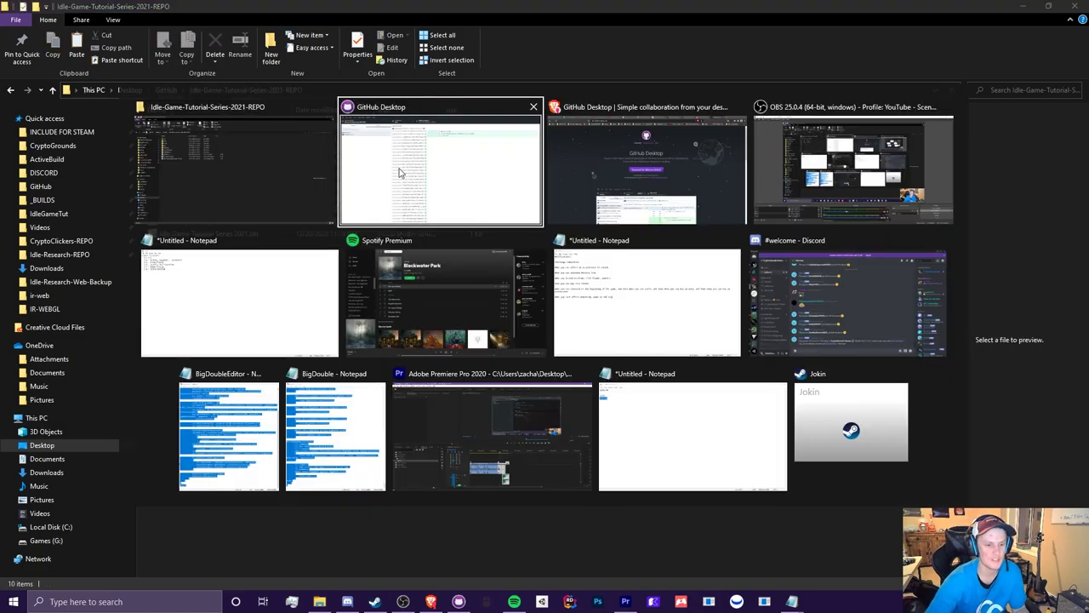
click(59, 54)
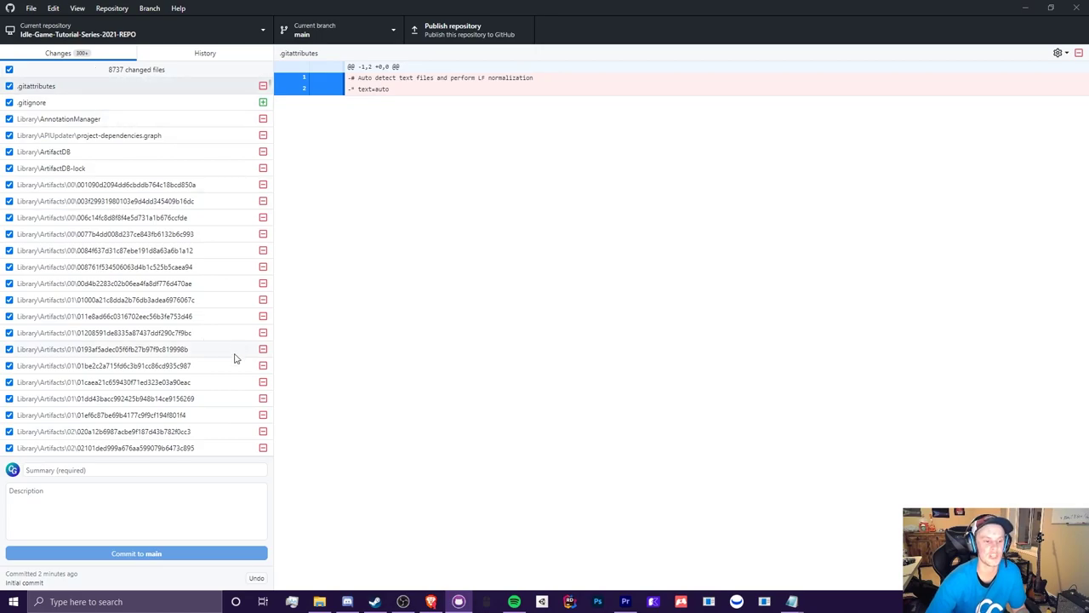
click(118, 466)
text(remove Library)
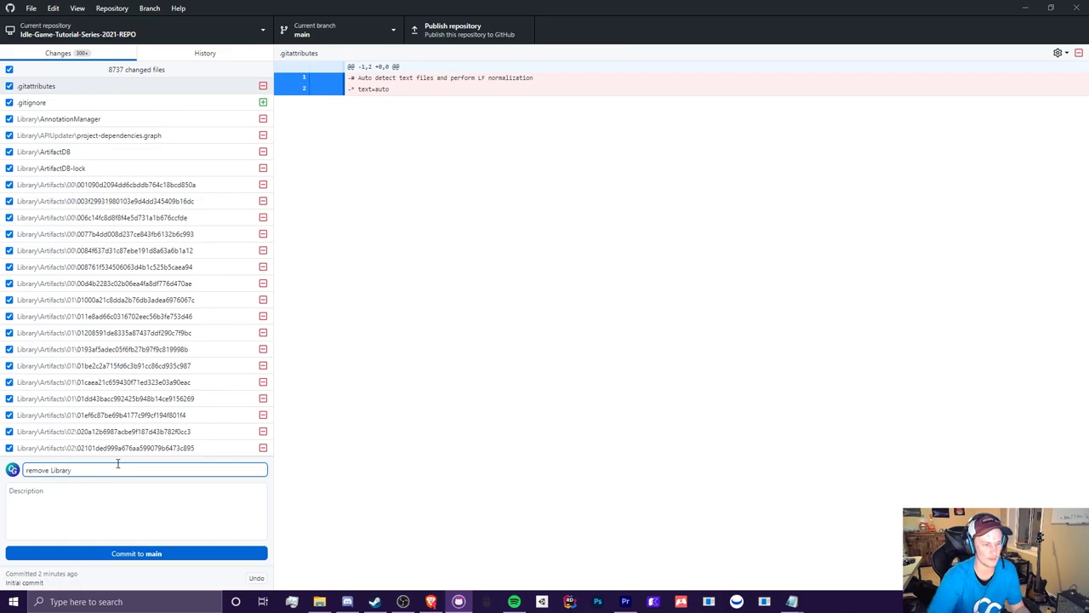
key(ctrl+a)
key(BackSpace)
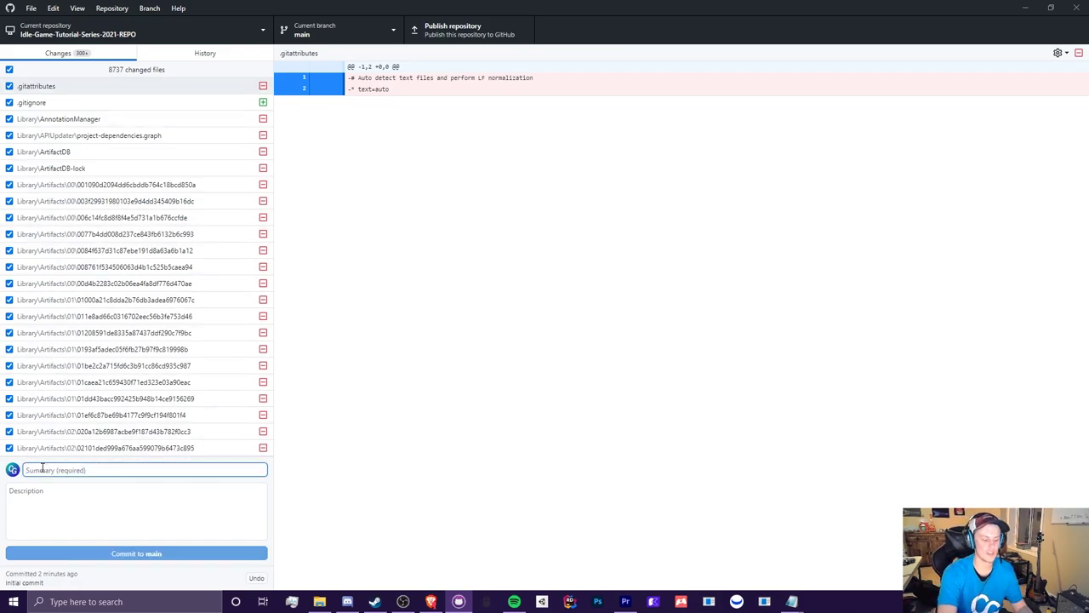
Step: Commit all changes to main with the summary "Remove Library Folder"
text(Remove)
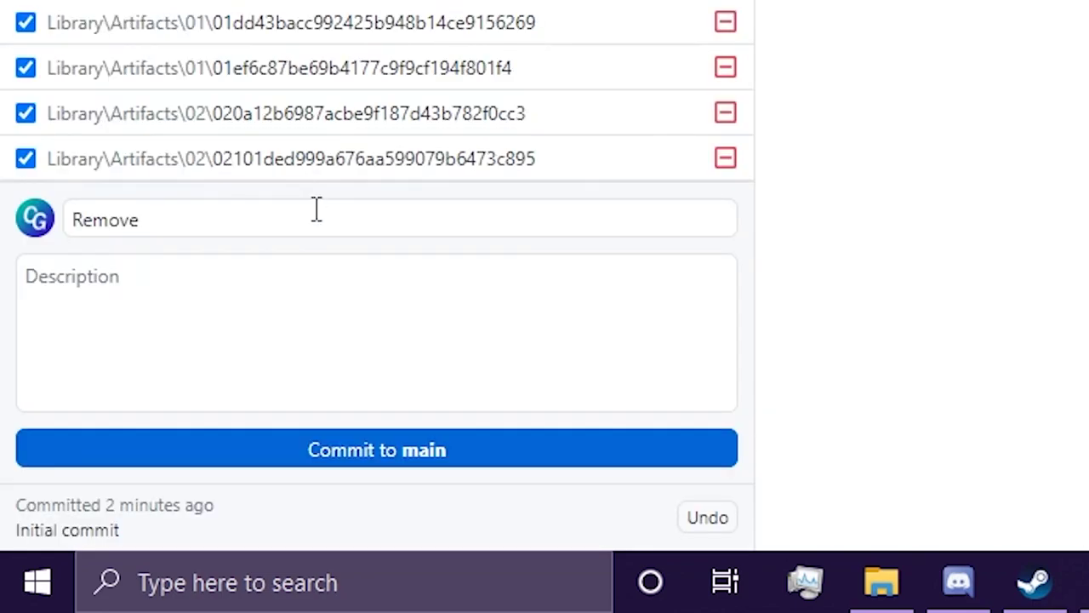
click(316, 211)
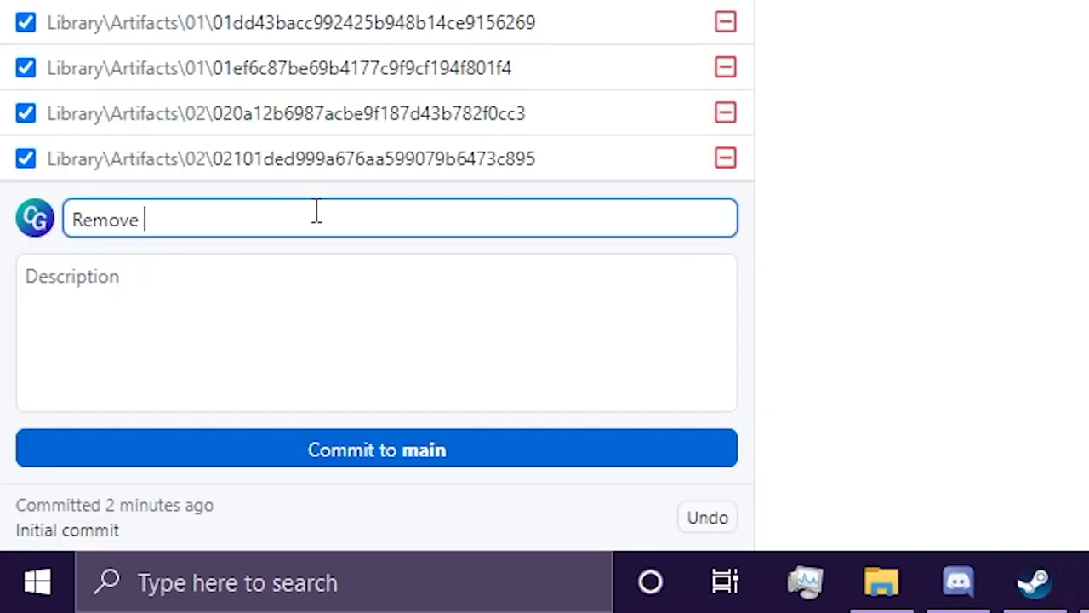
text(Library)
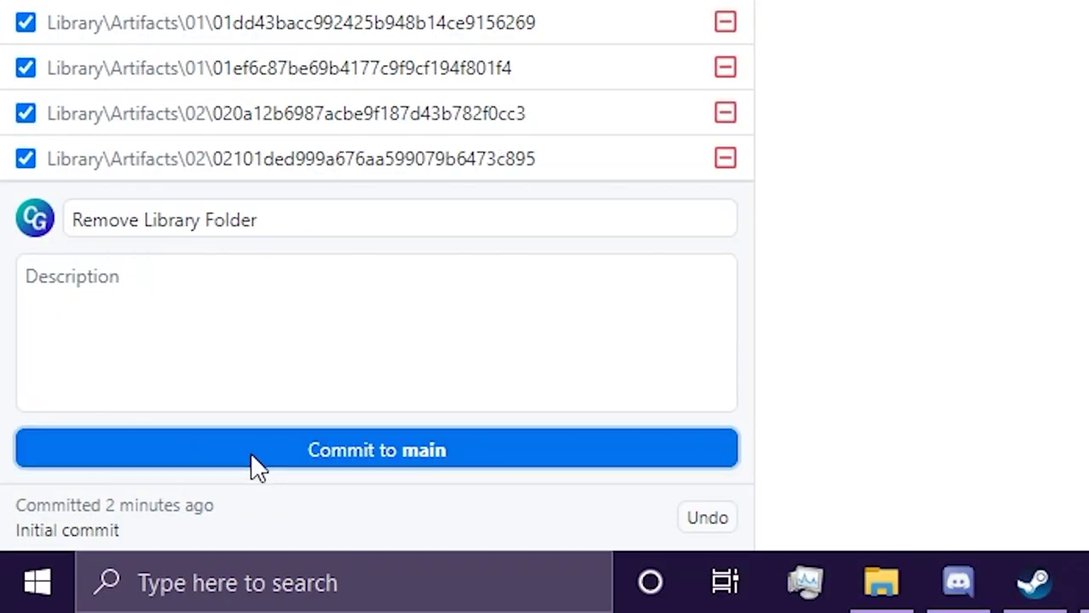
click(250, 452)
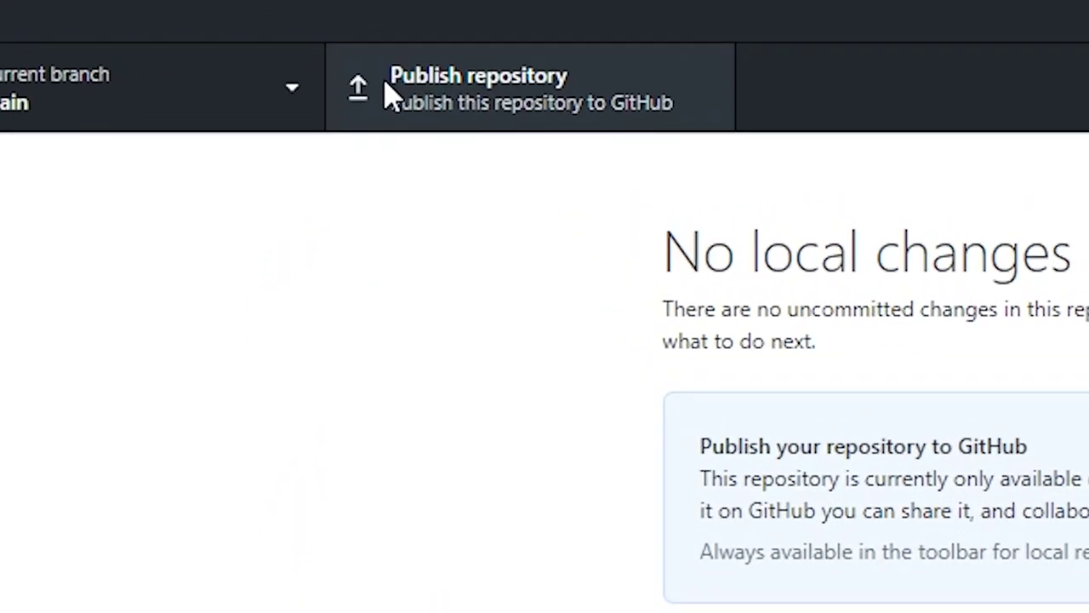
Step: Publish Idle-Game-Tutorial-Series-2021-REPO to GitHub.com with its code kept private
click(525, 96)
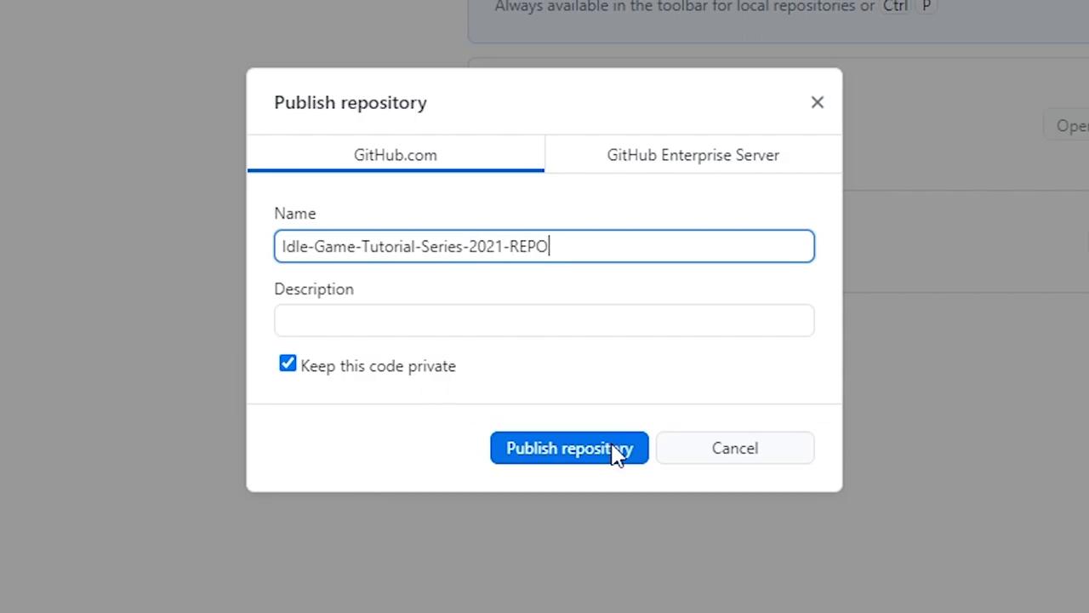
click(568, 450)
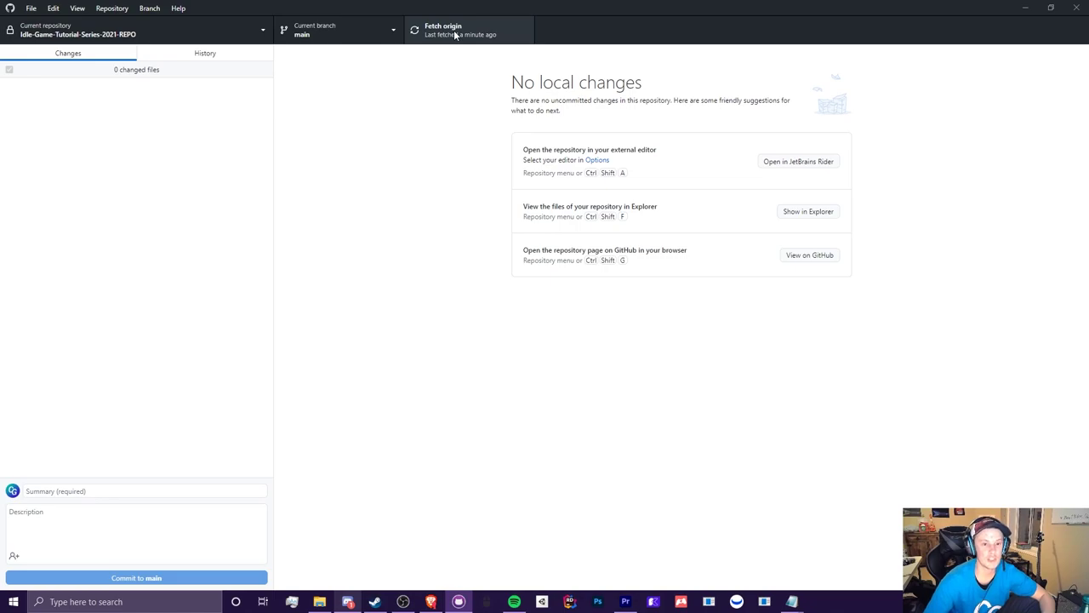
Step: Switch to File Explorer and create a text document named sadf in the Idle-Game-Tutorial-Series-2021-REPO folder
key(alt+Tab)
key(alt+Tab)
right_click(223, 317)
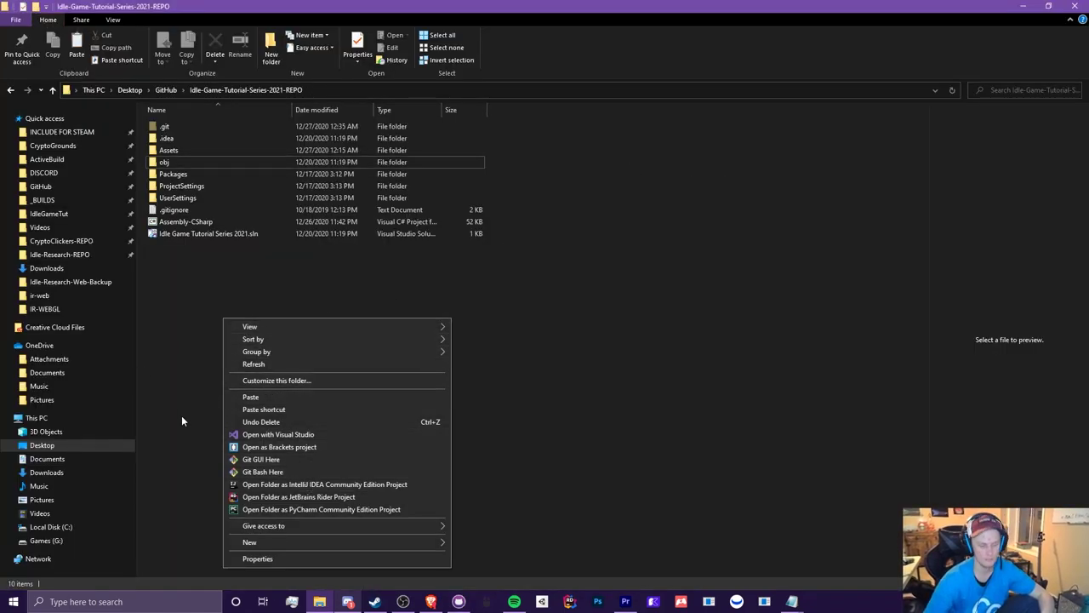
mouse_move(327, 542)
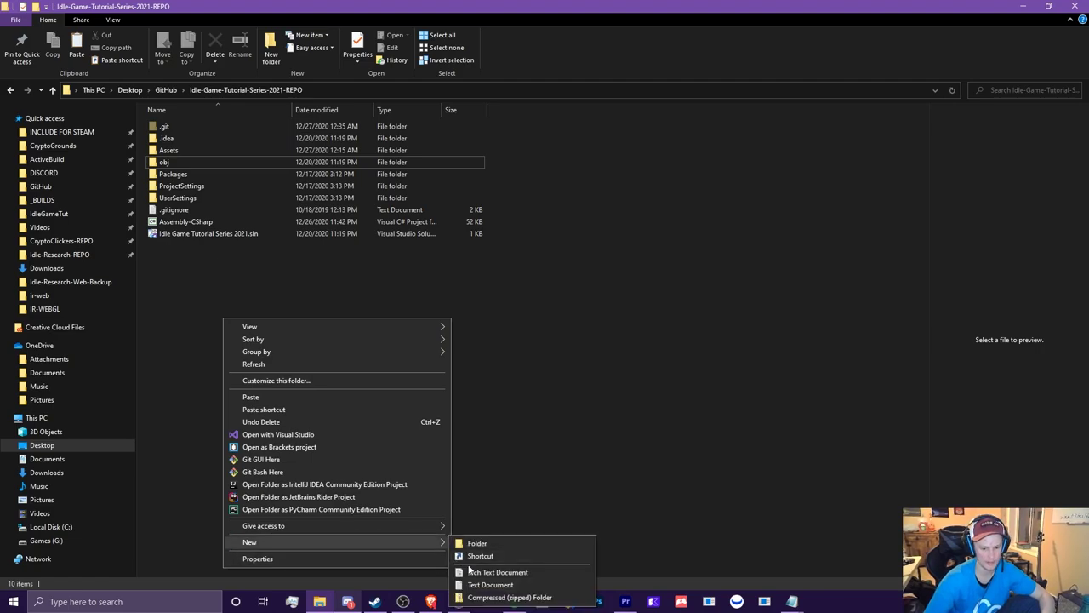
click(490, 585)
text(sadf)
key(Return)
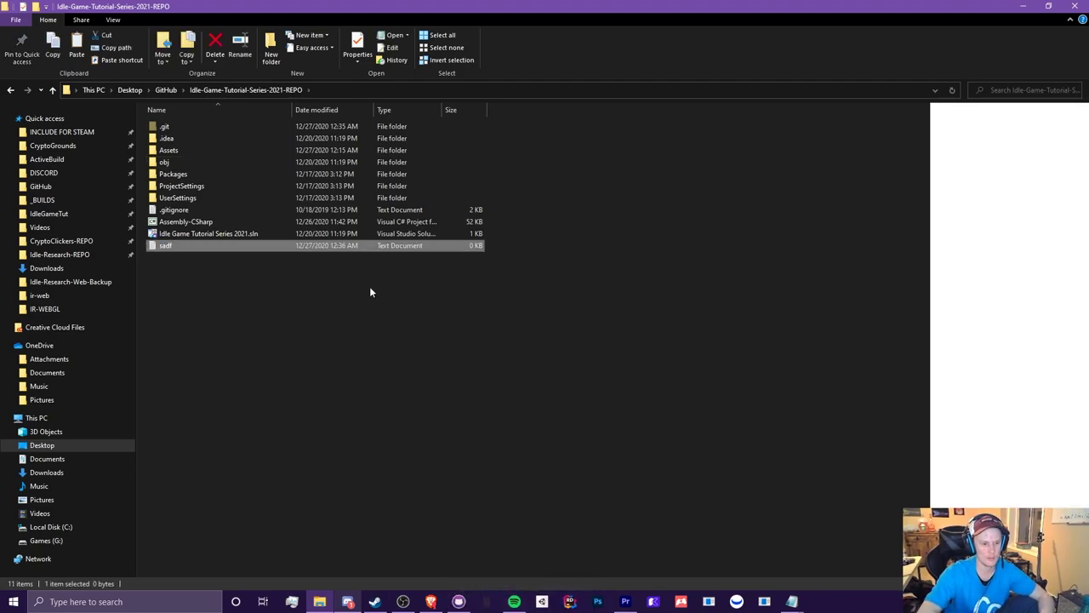
Step: Commit the new sadf.txt file to main in GitHub Desktop with a placeholder summary
key(alt+Tab)
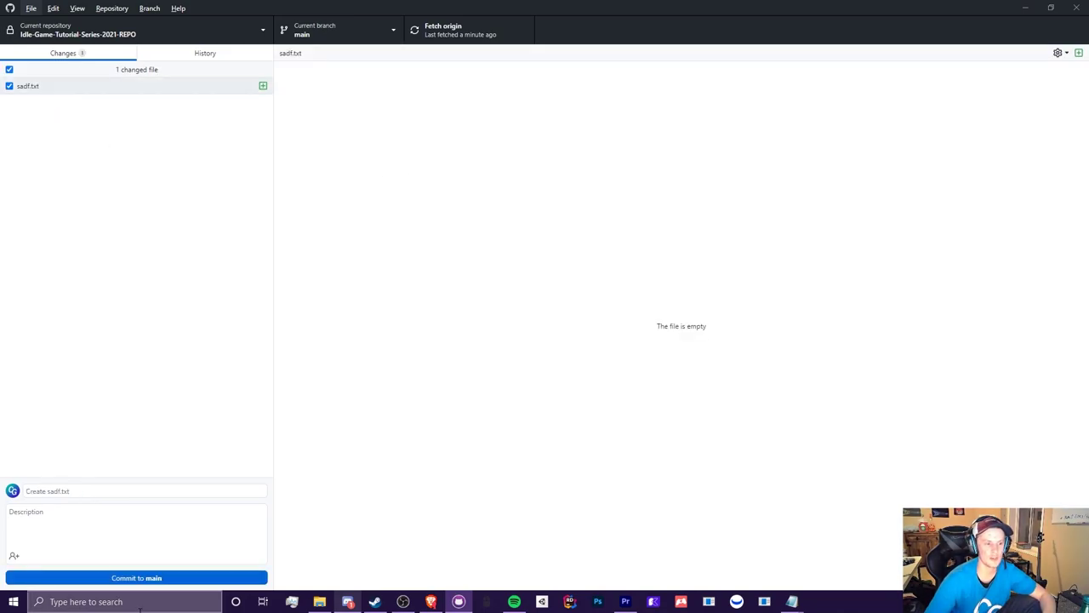
click(72, 490)
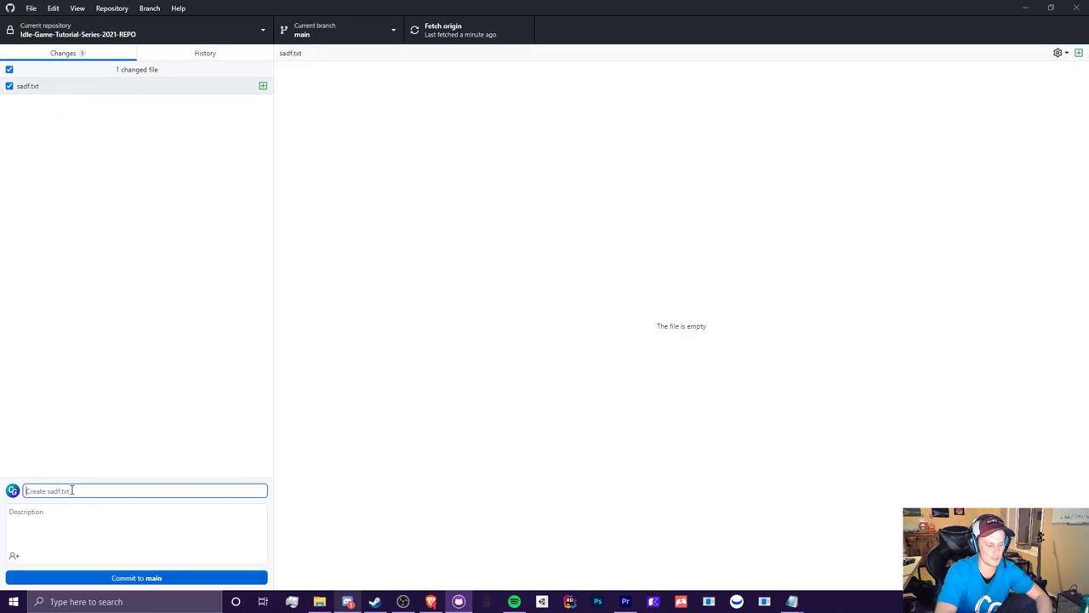
click(147, 577)
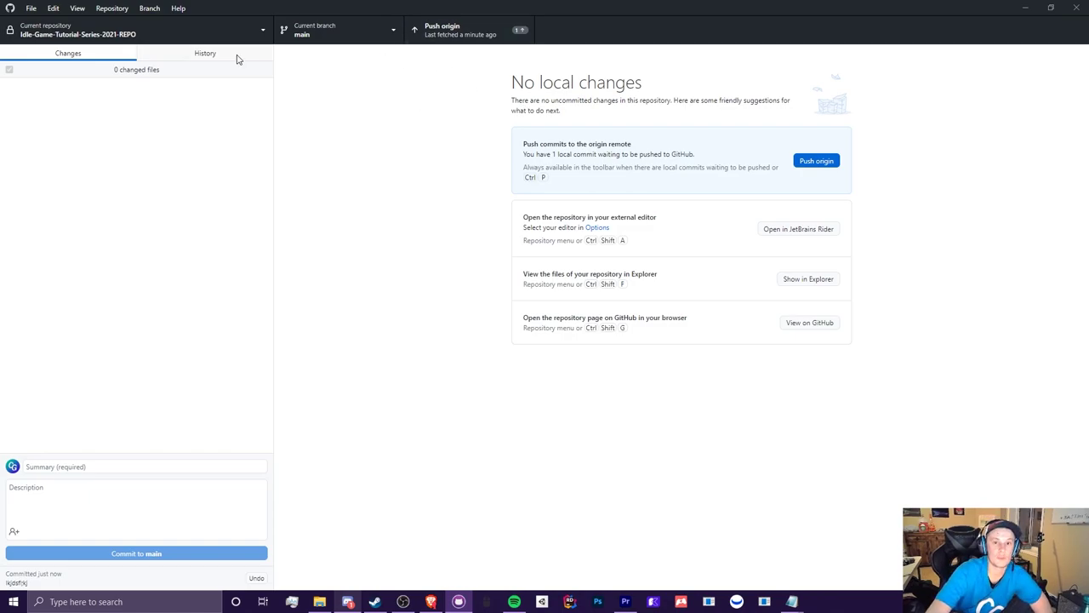
Step: Examine the pending changes of the CryptoClickers-REPO repository and return to Idle-Game-Tutorial-Series-2021-REPO
click(207, 35)
click(127, 110)
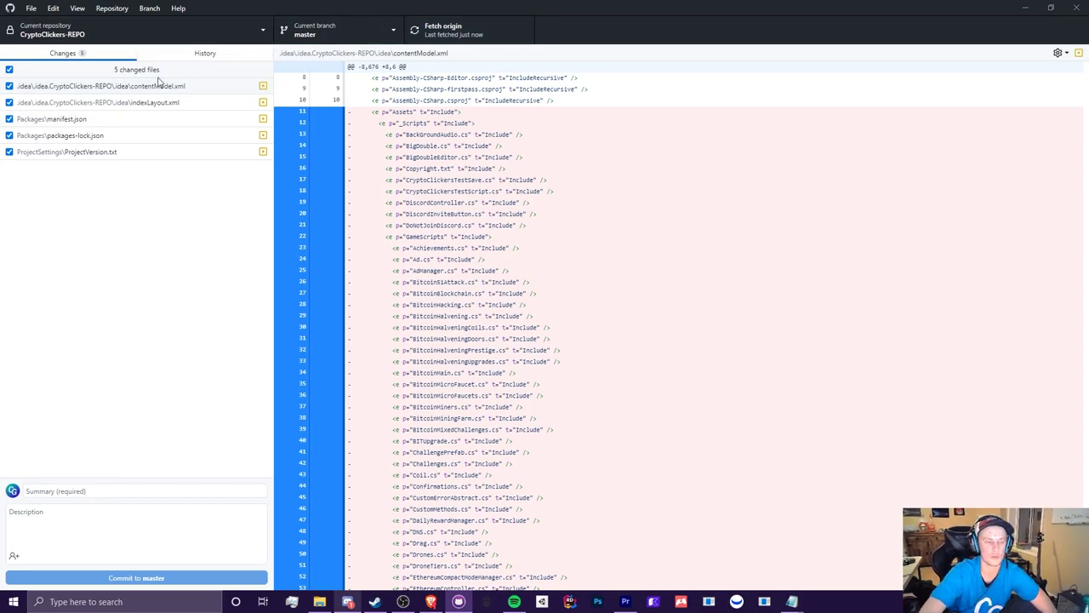
click(64, 34)
Step: Push the local commit containing sadf.txt from the main branch to origin
key(alt+Tab)
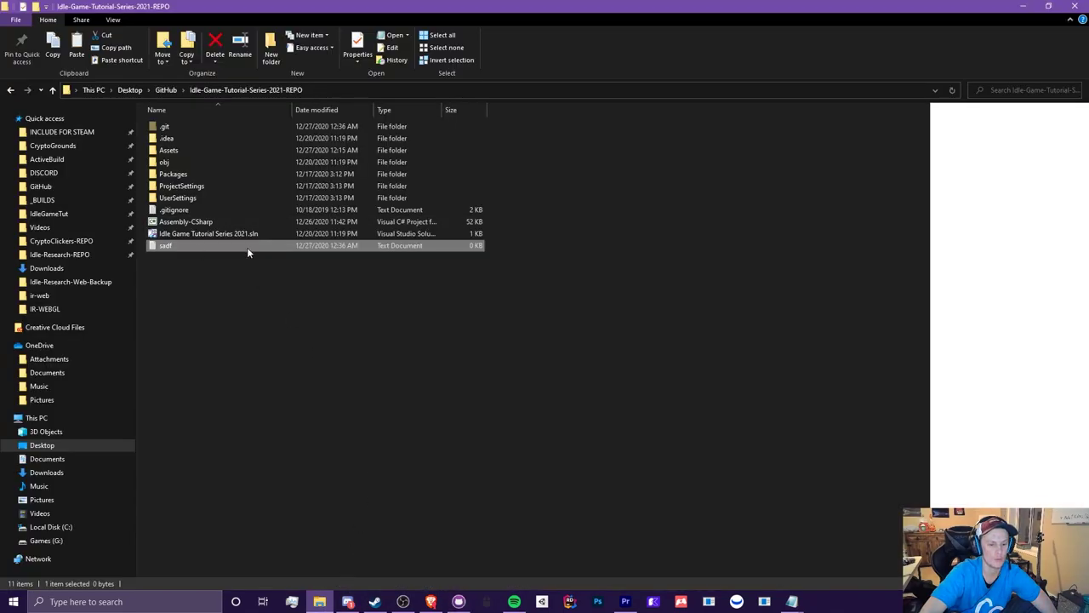
key(alt+Tab)
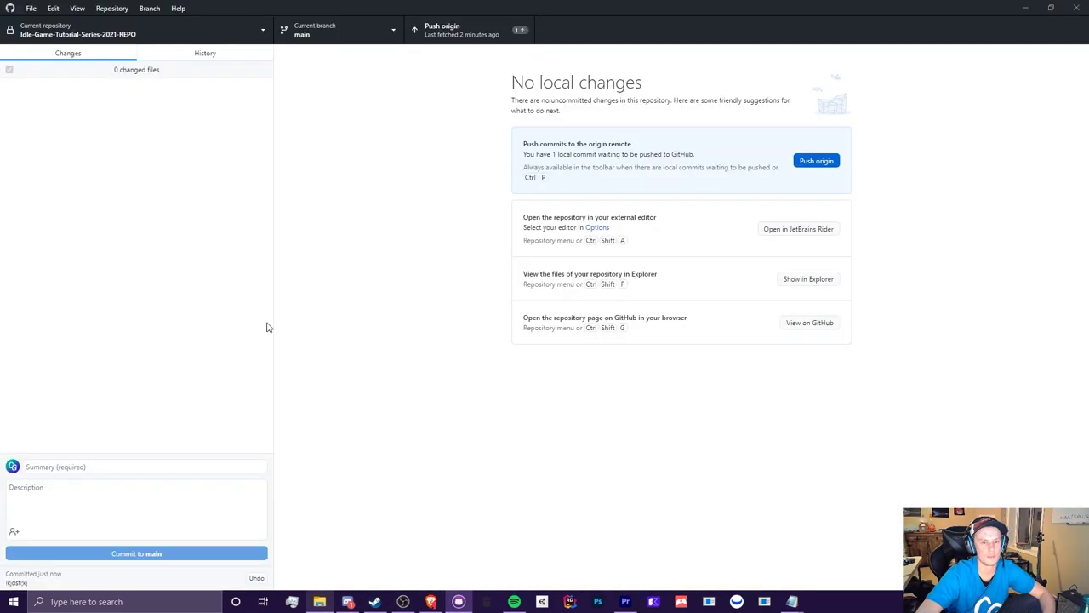
click(464, 29)
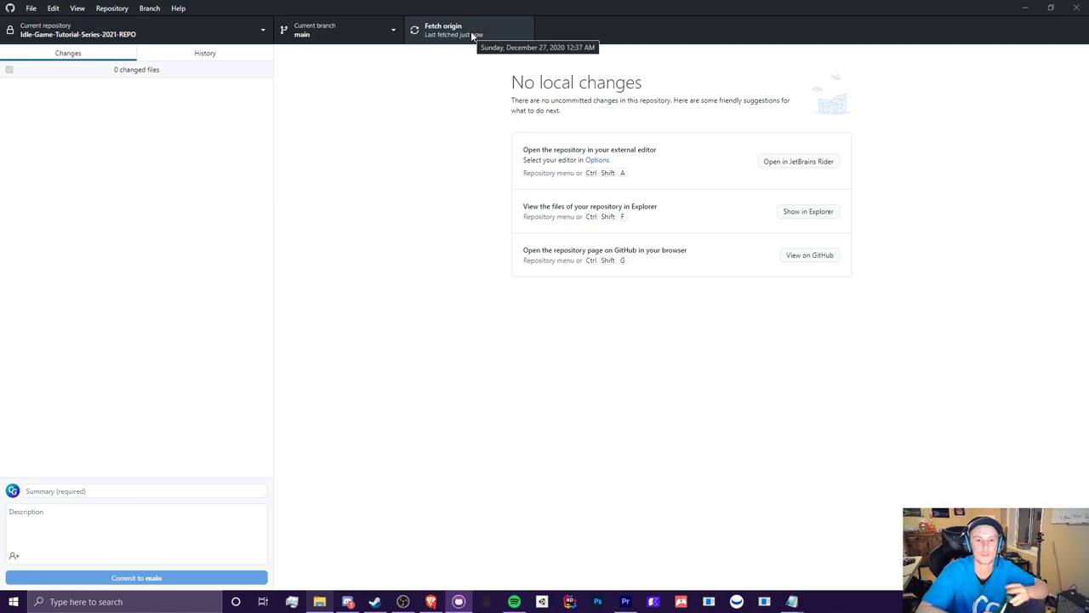
click(319, 602)
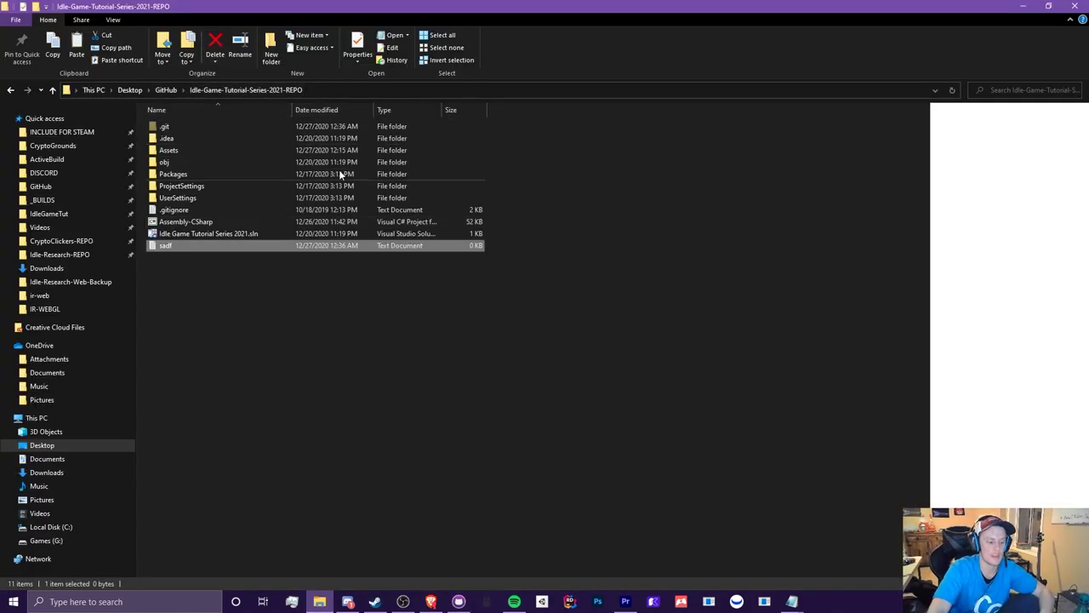
key(alt+Tab)
key(alt+Tab)
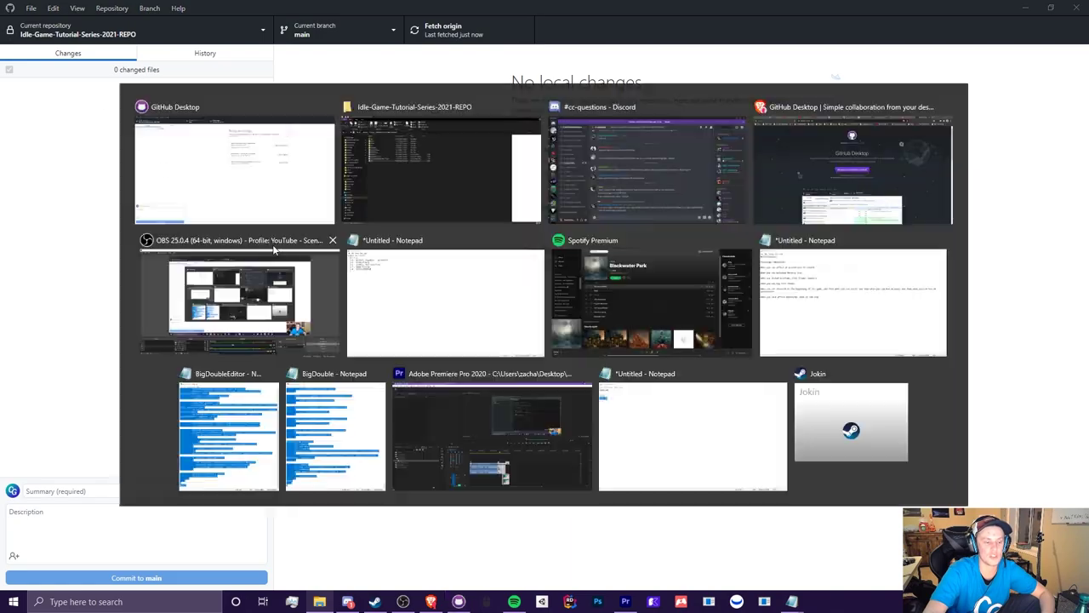
key(alt+Tab)
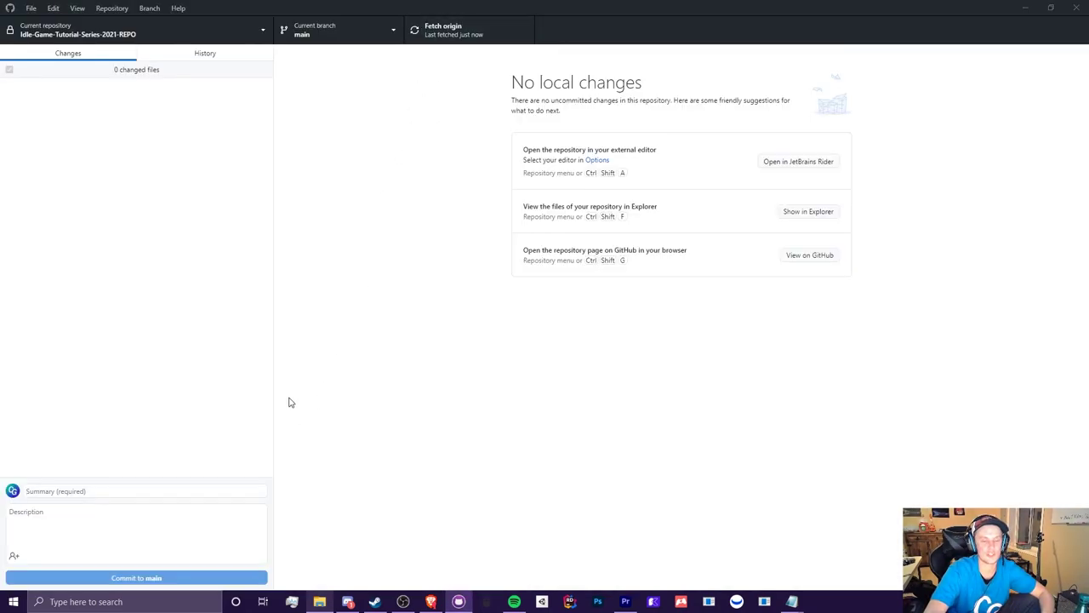
key(alt+Tab)
key(alt+Tab)
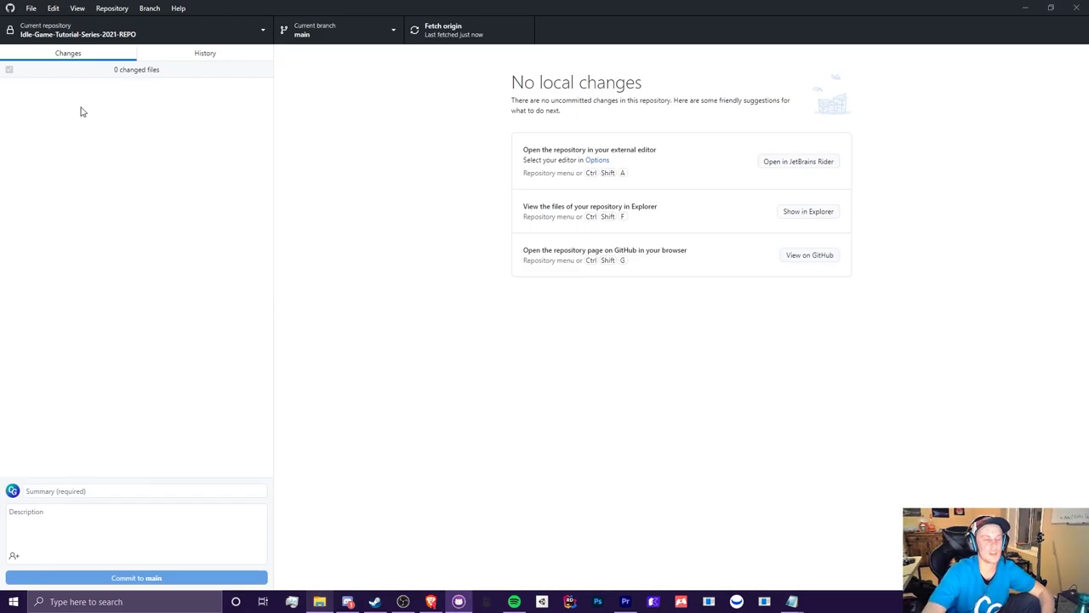
Step: Delete the sadf text document from the project folder and display the pending change in GitHub Desktop
key(alt+Tab)
click(191, 247)
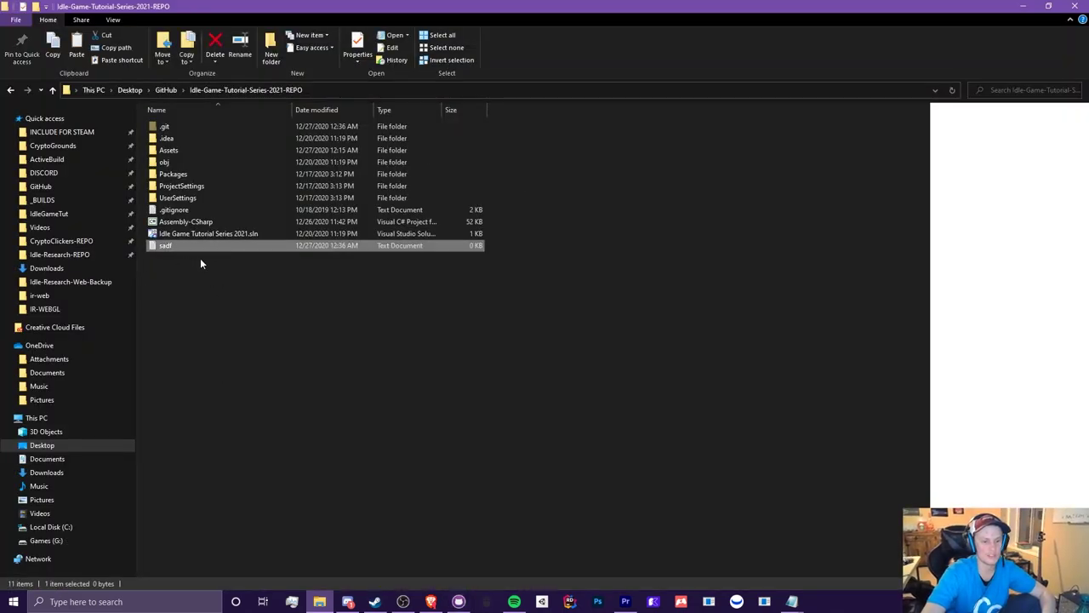
key(Delete)
key(alt+Tab)
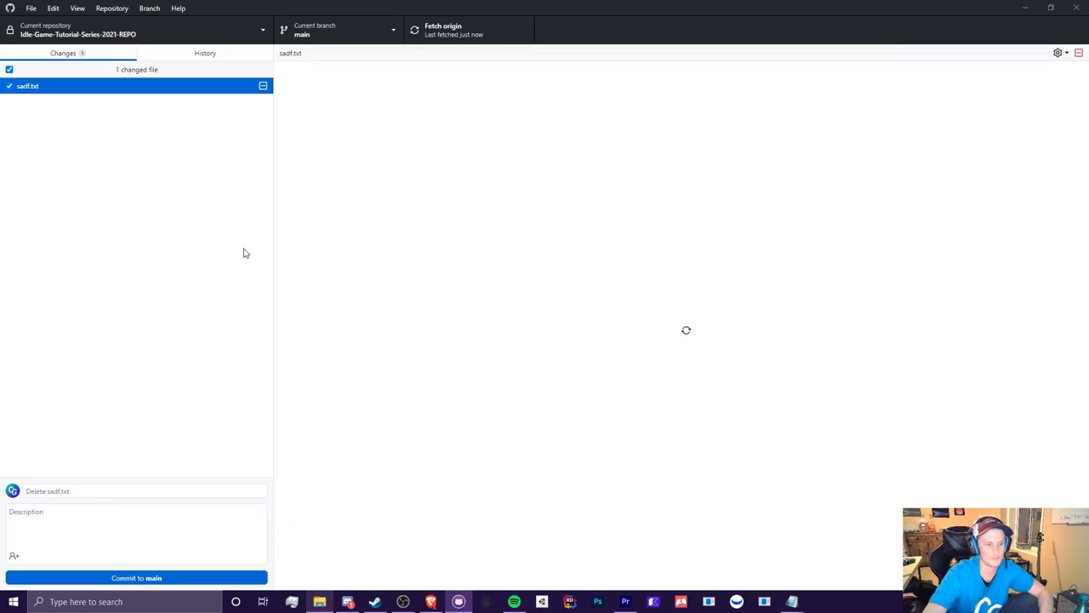
Step: Discard the uncommitted deletion of sadf.txt to restore the file
right_click(121, 86)
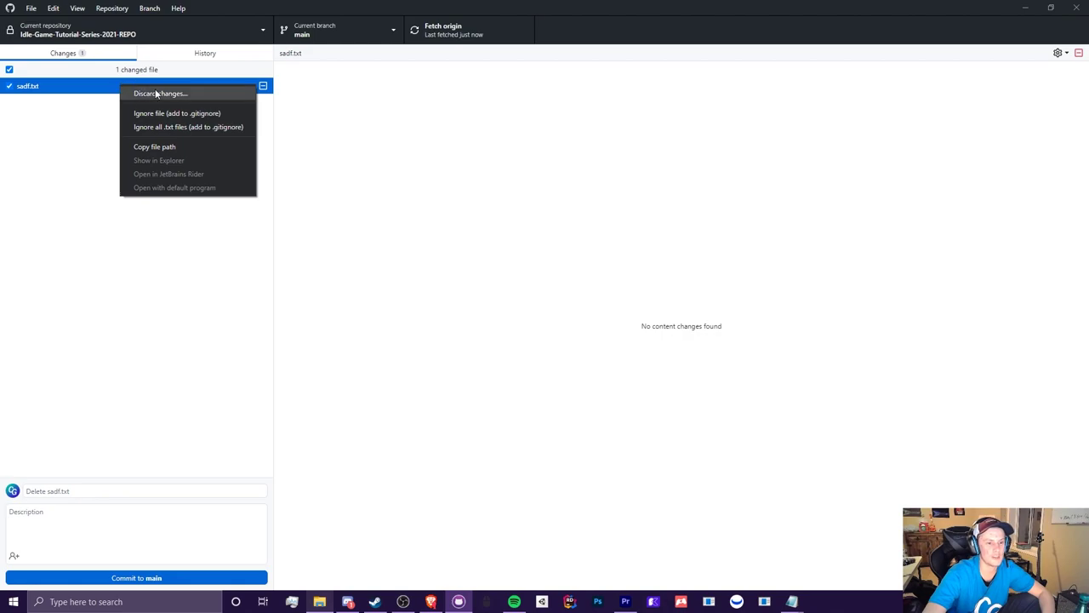
click(156, 93)
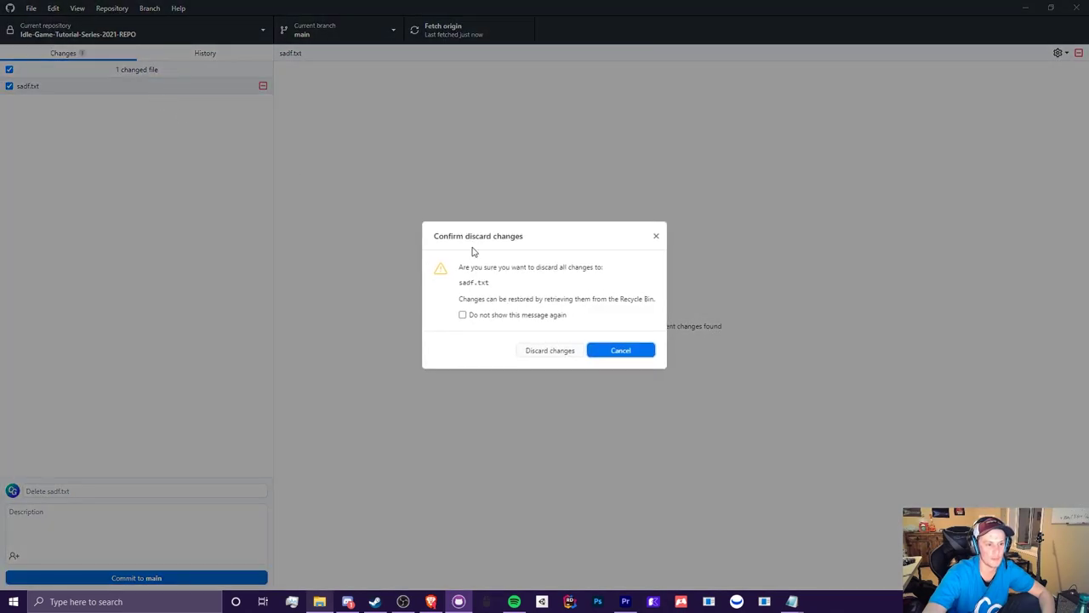